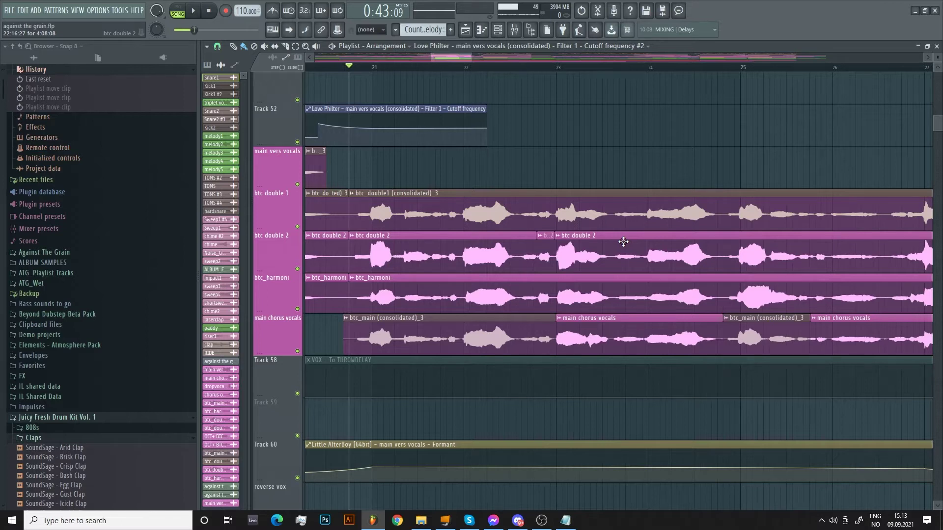
Play the vocal arrangement and scroll to the consolidated double tracks.
key("space")
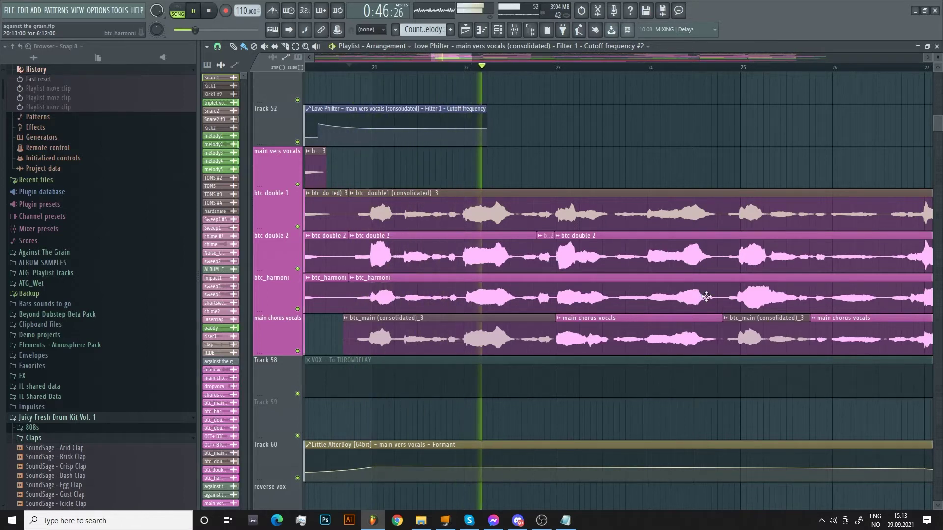
scroll(720, 229, "down", 3)
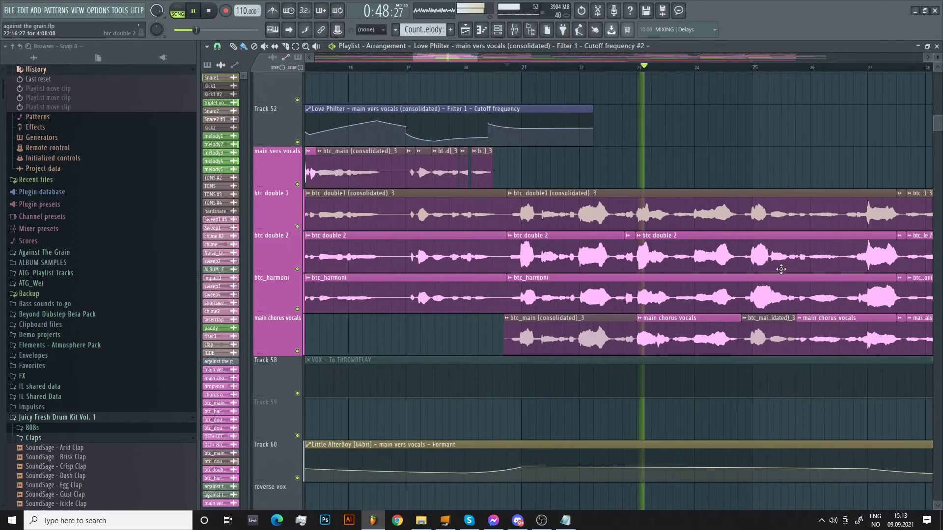
scroll(720, 229, "down", 3)
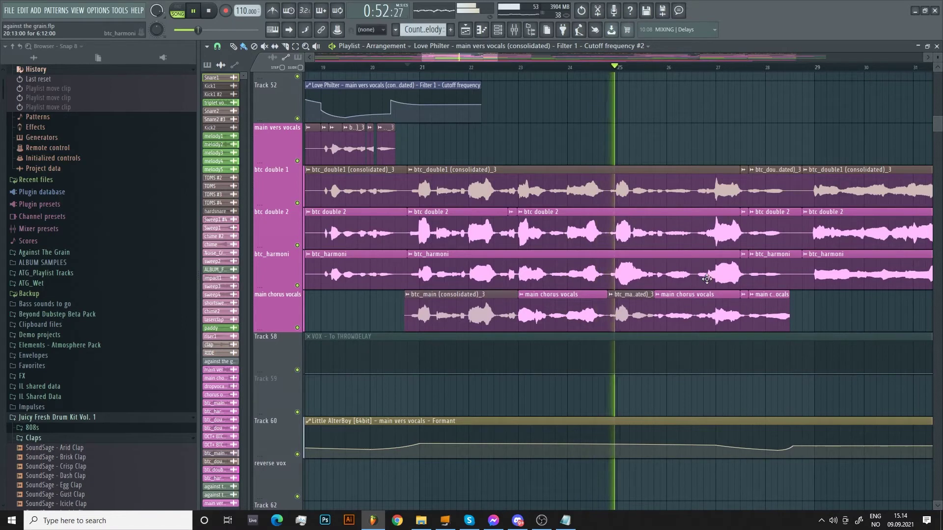
scroll(707, 279, "down", 1)
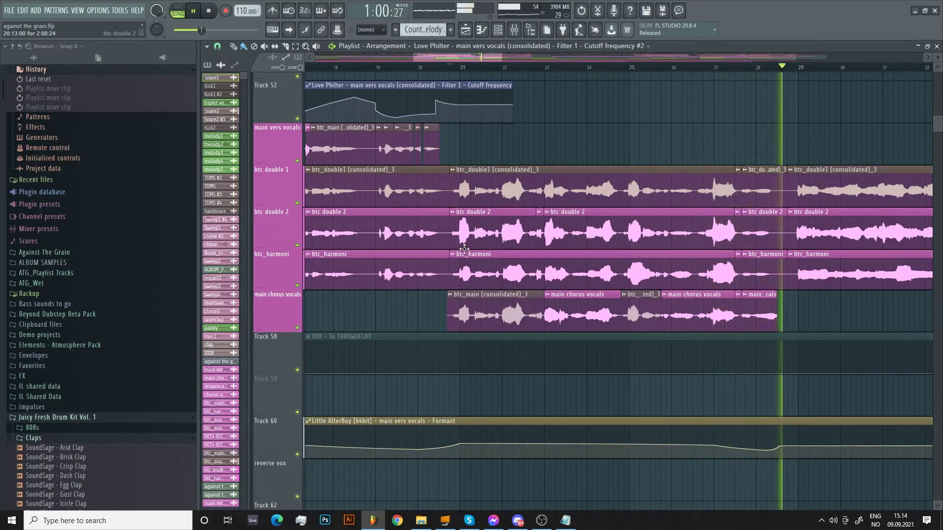
key("space")
scroll(720, 280, "down", 15)
scroll(653, 210, "up", 2)
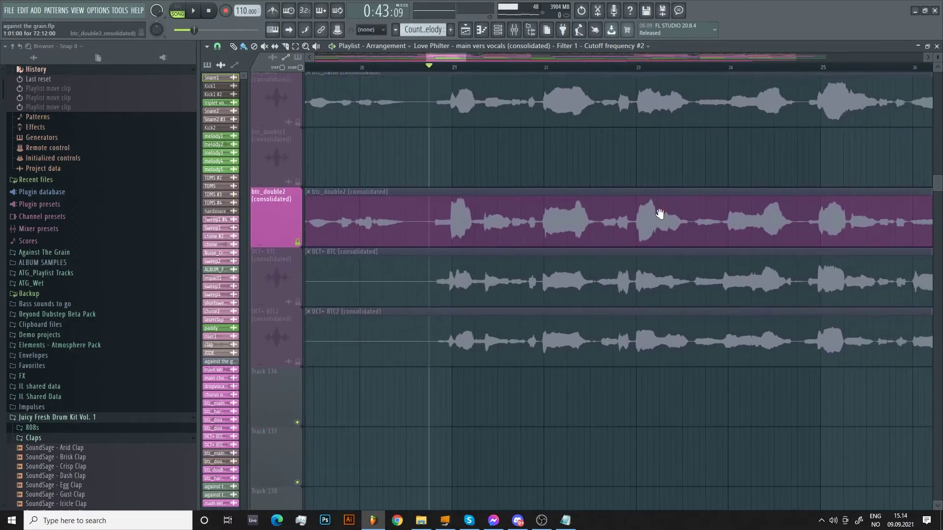
scroll(565, 253, "down", 2)
scroll(520, 255, "up", 1)
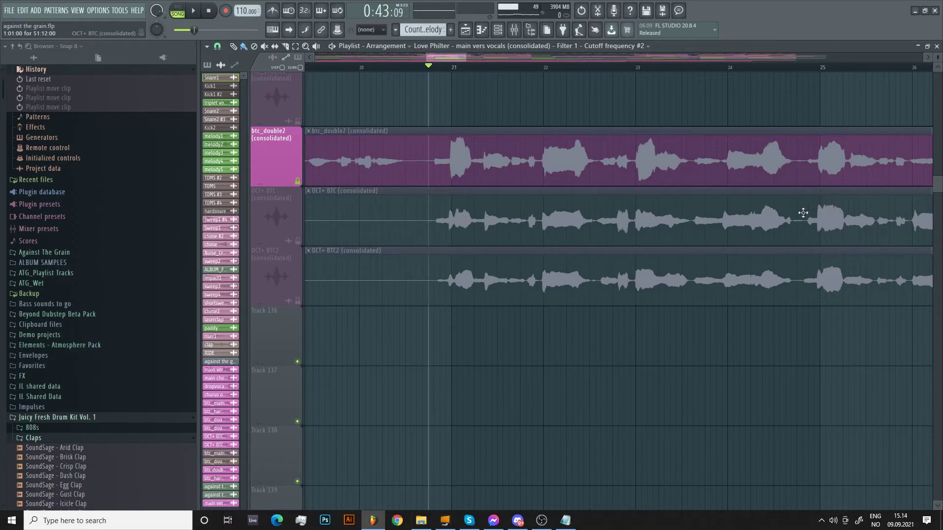
scroll(541, 216, "up", 1)
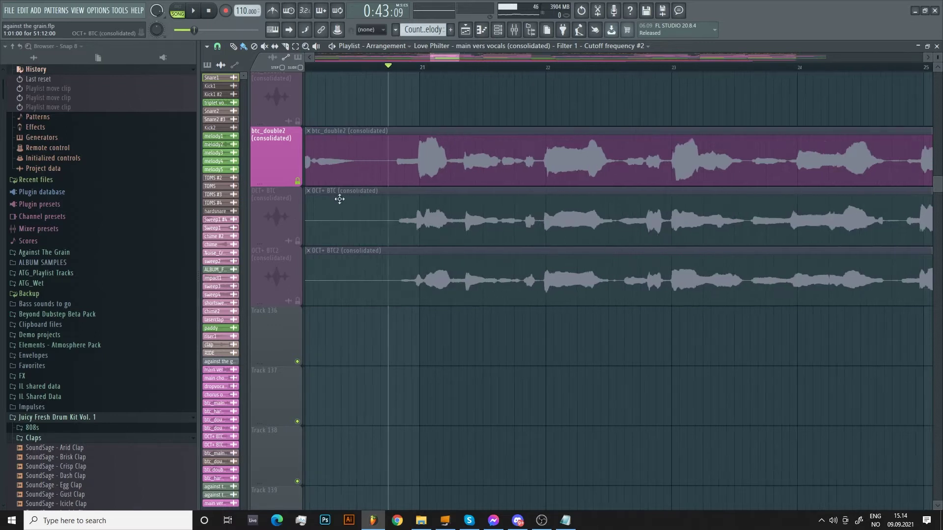
With the Mute tool, unmute the btc_double2, OCT+ BTC and OCT+ BTC2 clips.
left_click(295, 231)
key("t")
left_click(506, 199)
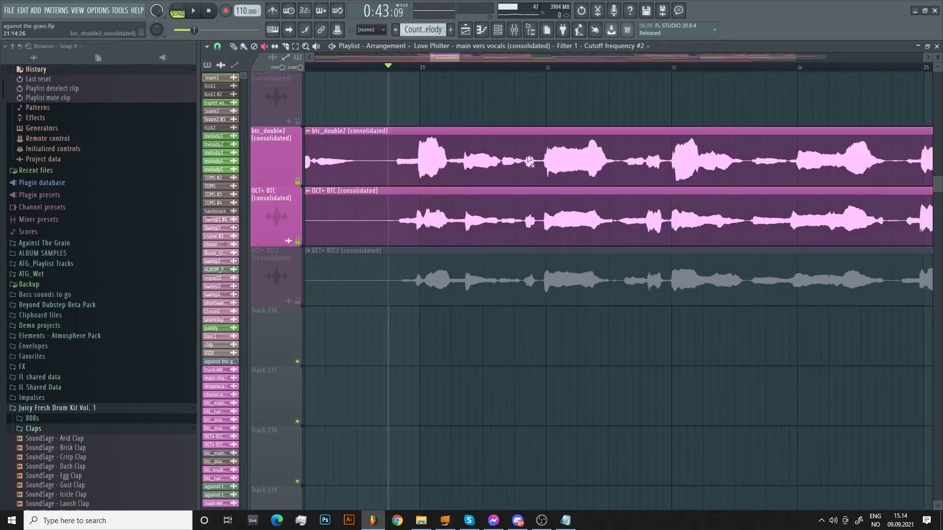
left_click(300, 304)
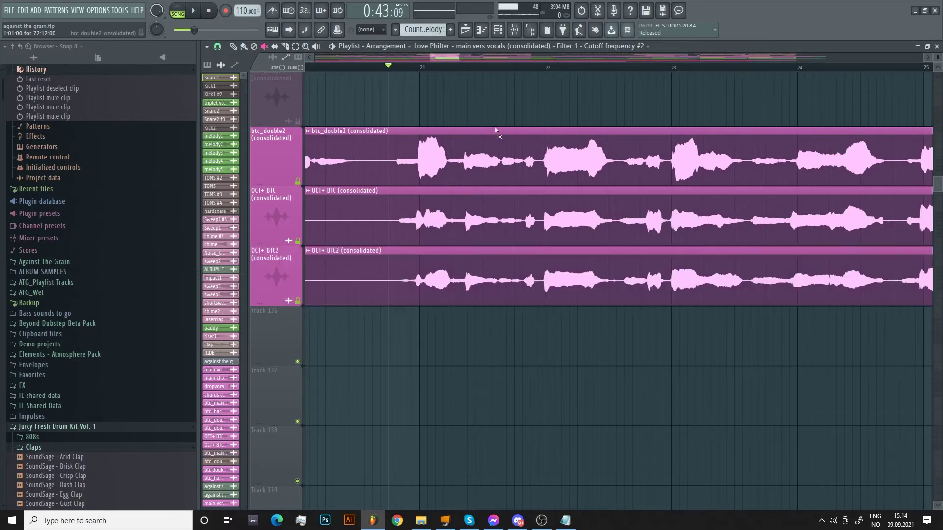
Slice btc_double2 twice with the Slice tool, then undo both cuts.
key("c")
left_click(467, 162)
scroll(530, 174, "up", 2)
left_click(563, 162)
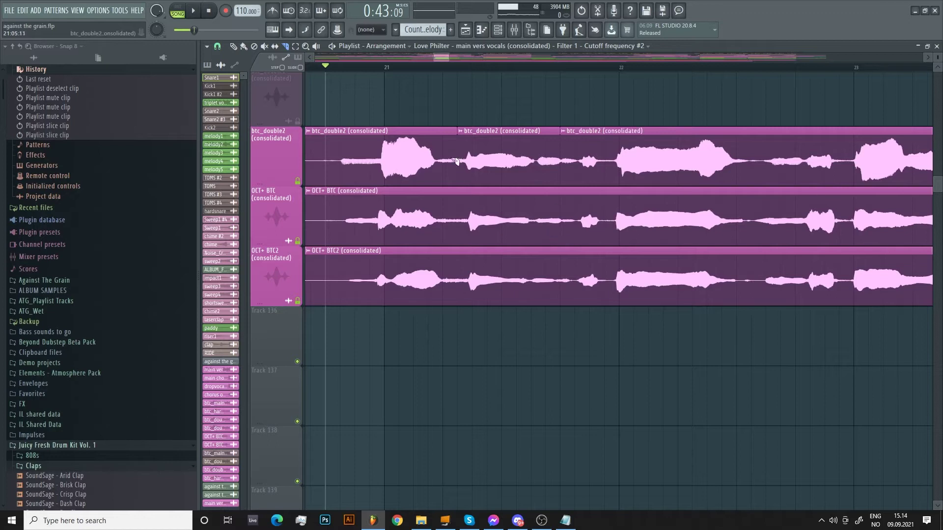
key("ctrl+z")
key("ctrl+z")
Slice btc_double2 at the end of its weak section.
scroll(514, 182, "up", 2)
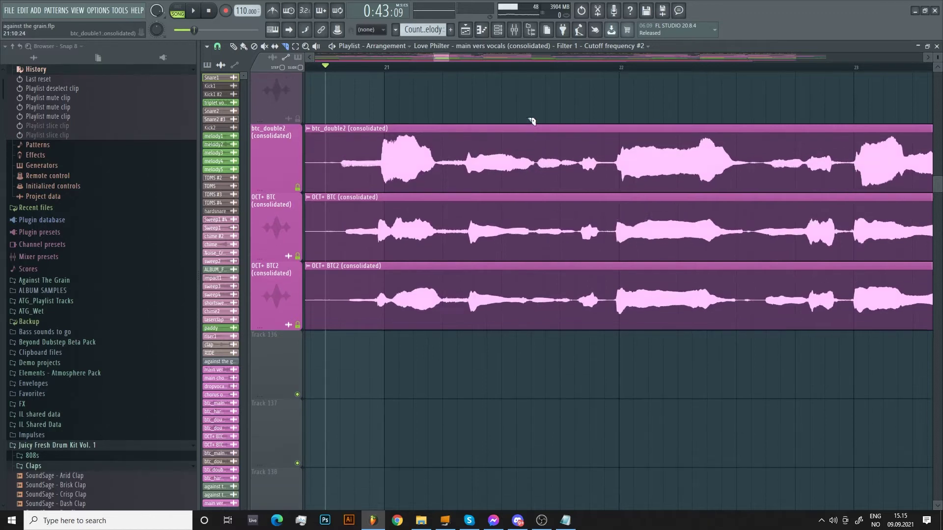
scroll(514, 182, "up", 1)
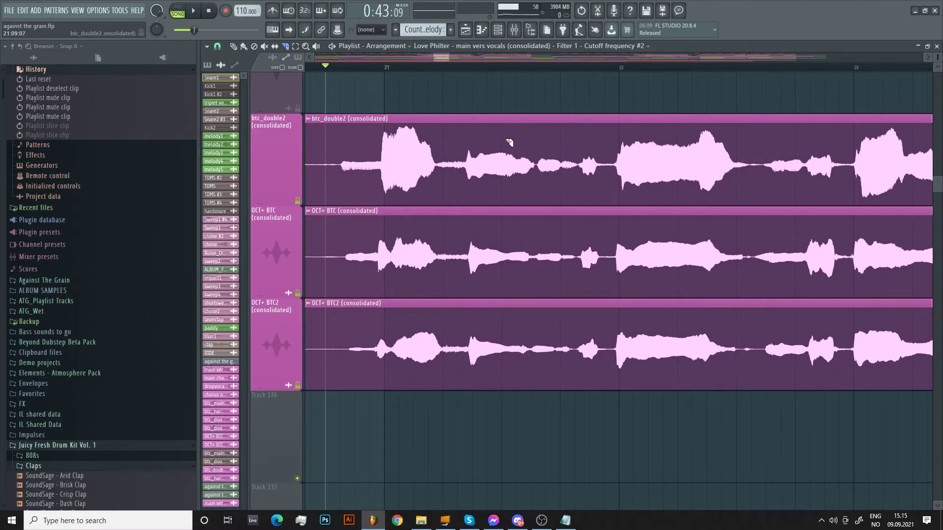
left_click(487, 157)
left_click(494, 94)
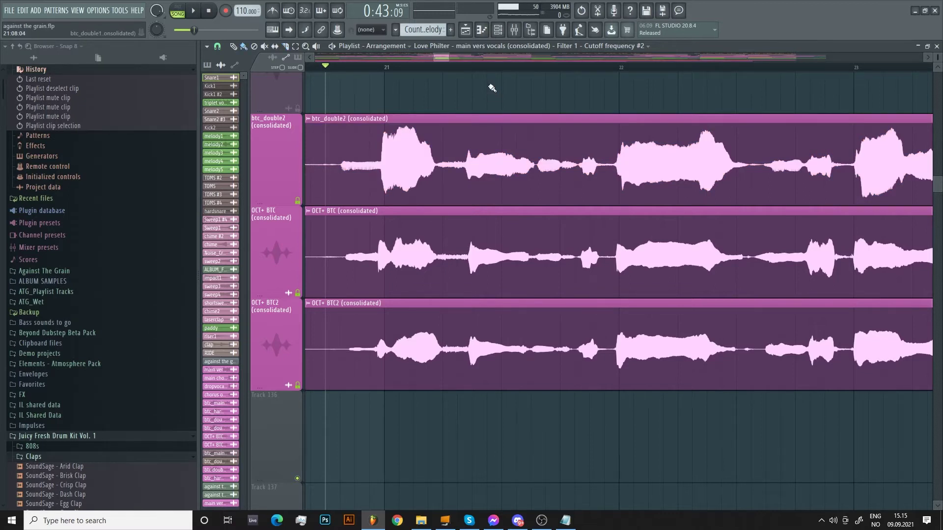
scroll(570, 152, "up", 2)
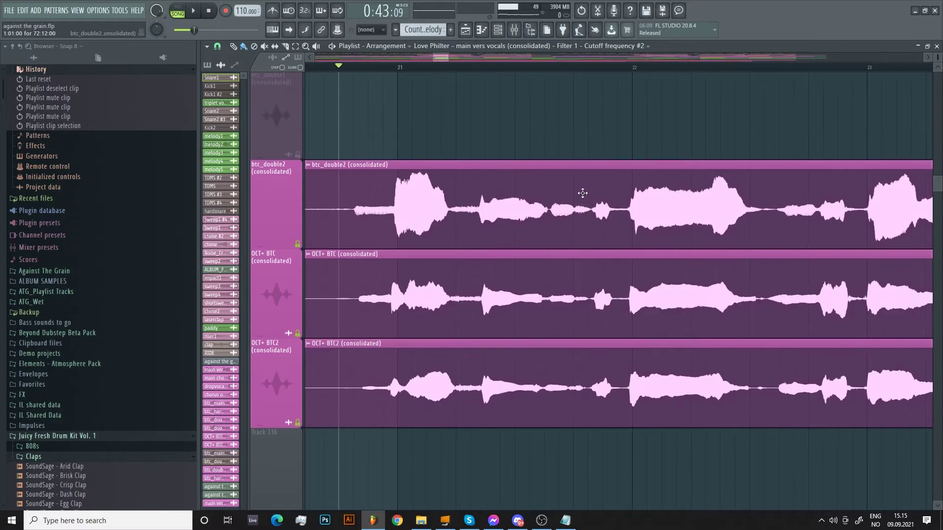
scroll(673, 319, "up", 1)
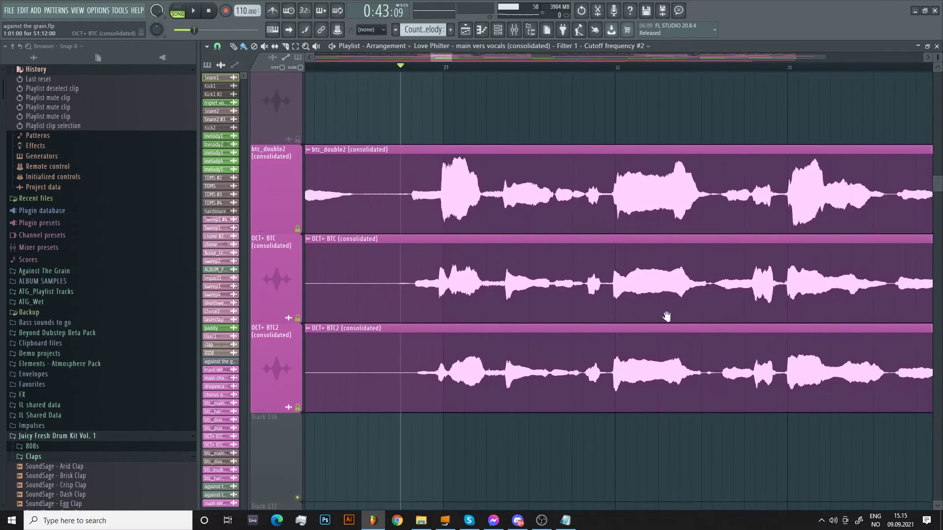
left_click(528, 197)
Replace the first weak section of btc_double2 with the matching OCT+ BTC piece.
left_click(408, 187)
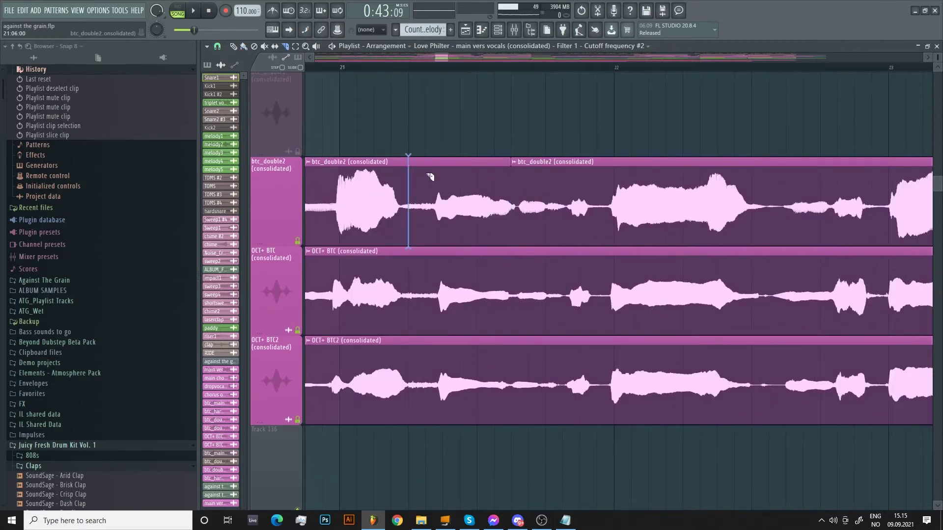
right_click(473, 194)
left_click(511, 280)
left_click(408, 287)
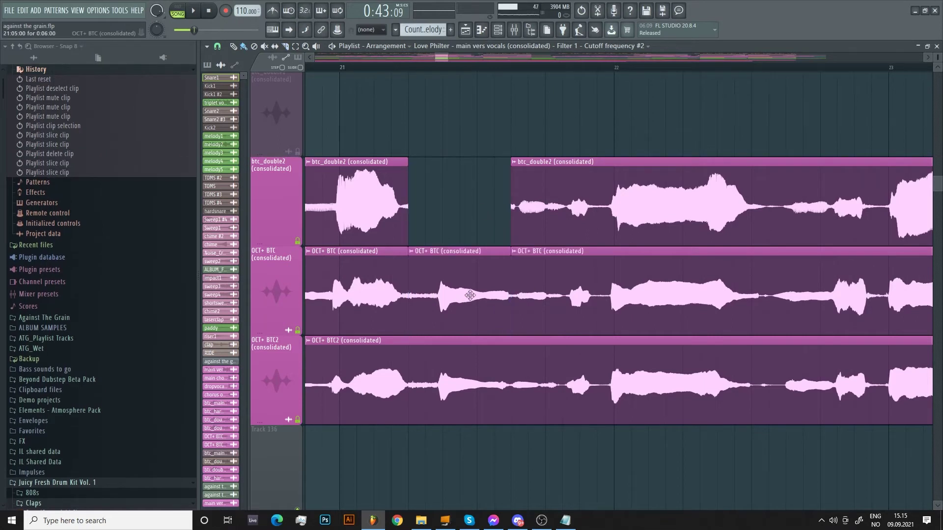
left_click_drag(467, 289, 451, 290)
left_click_drag(451, 204, 467, 181)
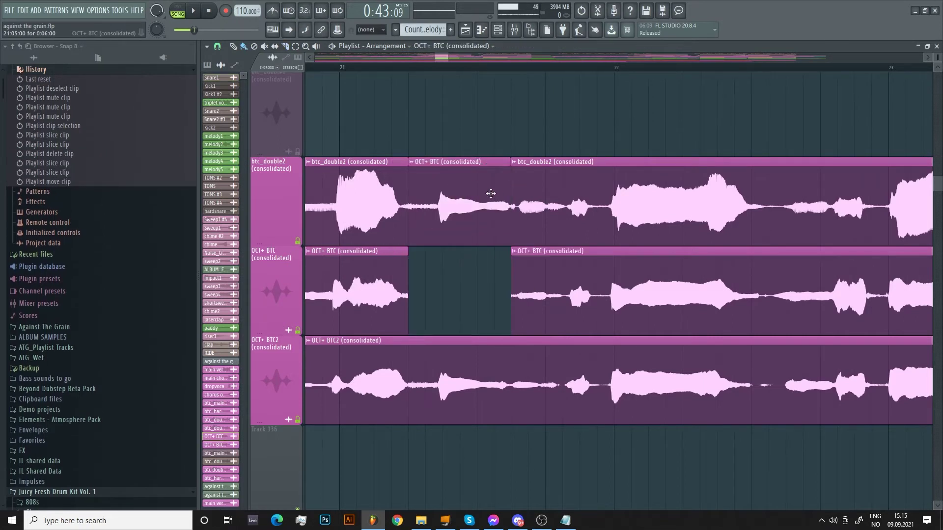
double_click(486, 191)
left_click(554, 168)
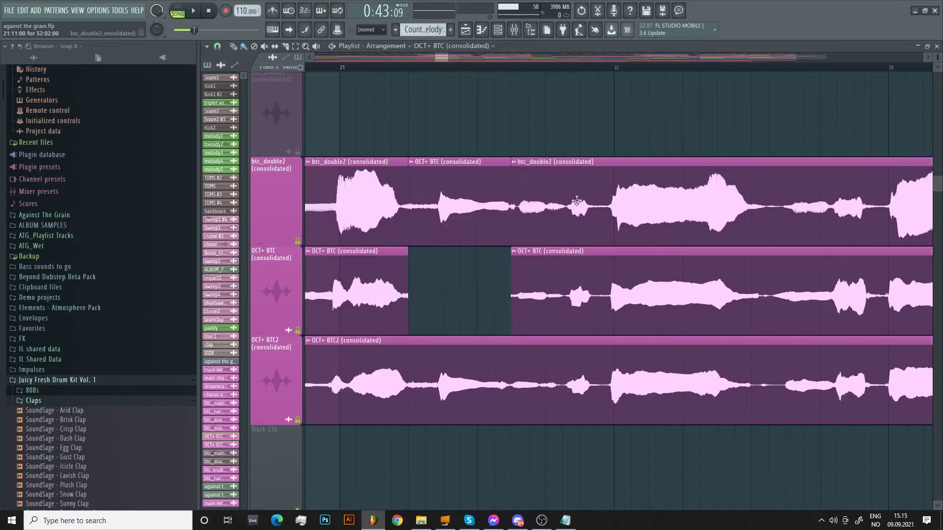
Fill a second btc_double2 gap with an OCT+ BTC piece, then slice later in the phrase.
left_click(557, 214)
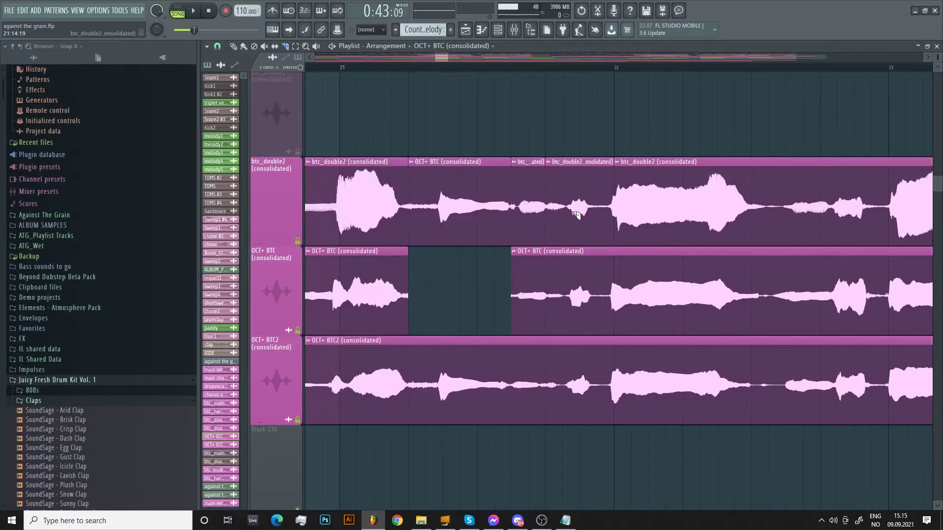
right_click(564, 206)
left_click(618, 311)
left_click(545, 314)
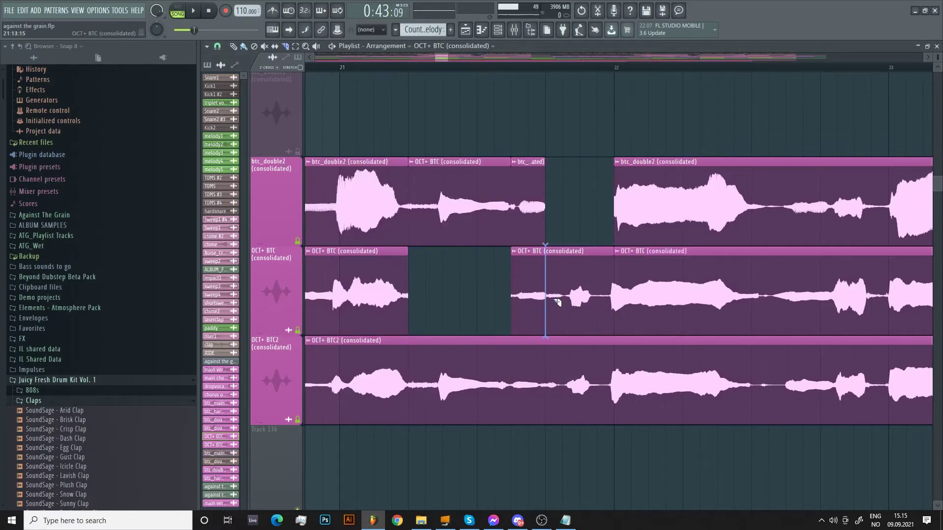
left_click_drag(583, 261, 587, 173)
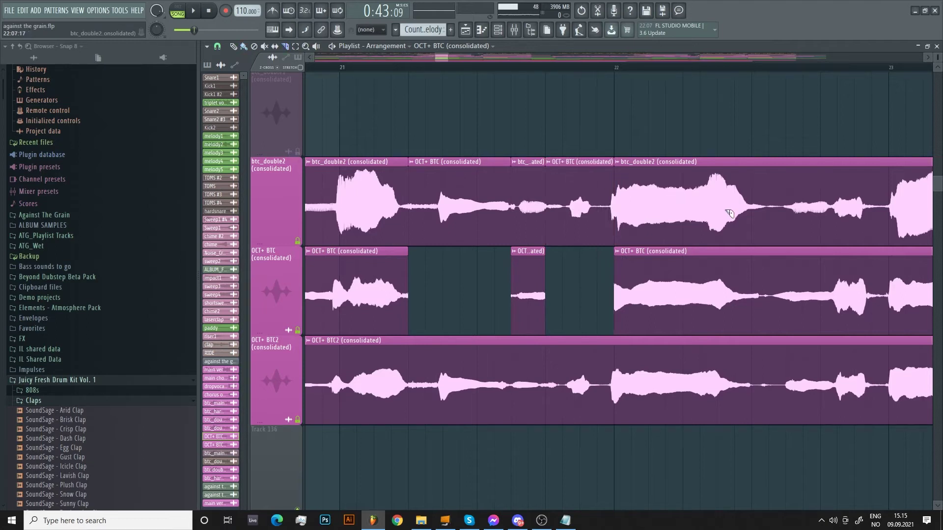
left_click(768, 208)
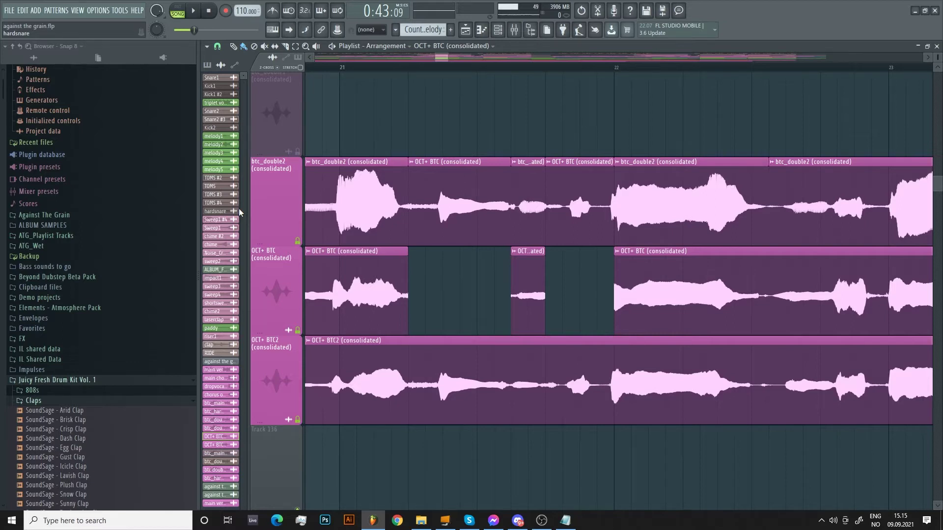
Consolidate the btc_double2 track and render it to a single audio clip.
right_click(258, 204)
mouse_move(307, 307)
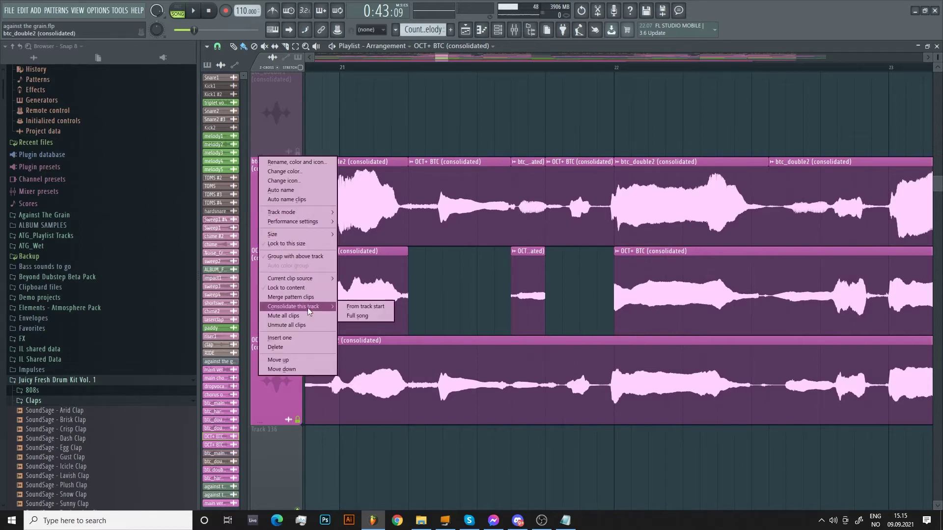
left_click(369, 309)
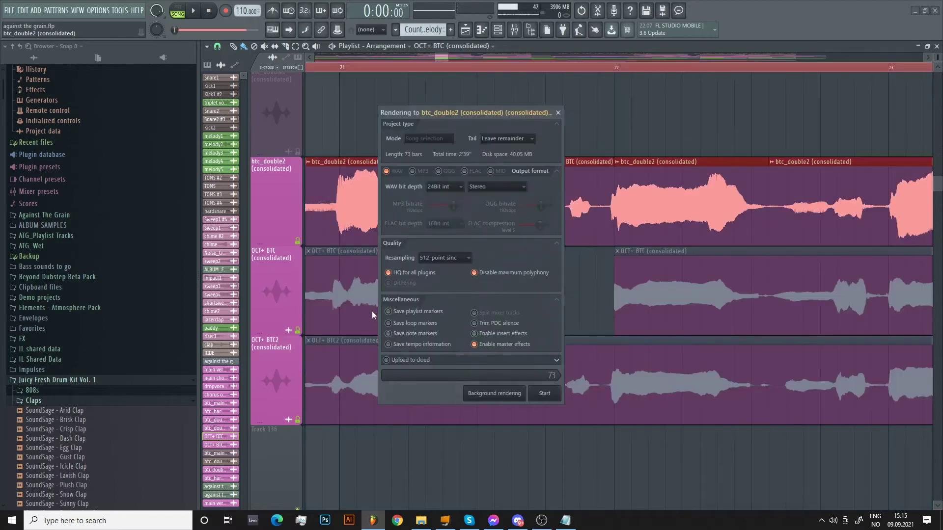
left_click(545, 394)
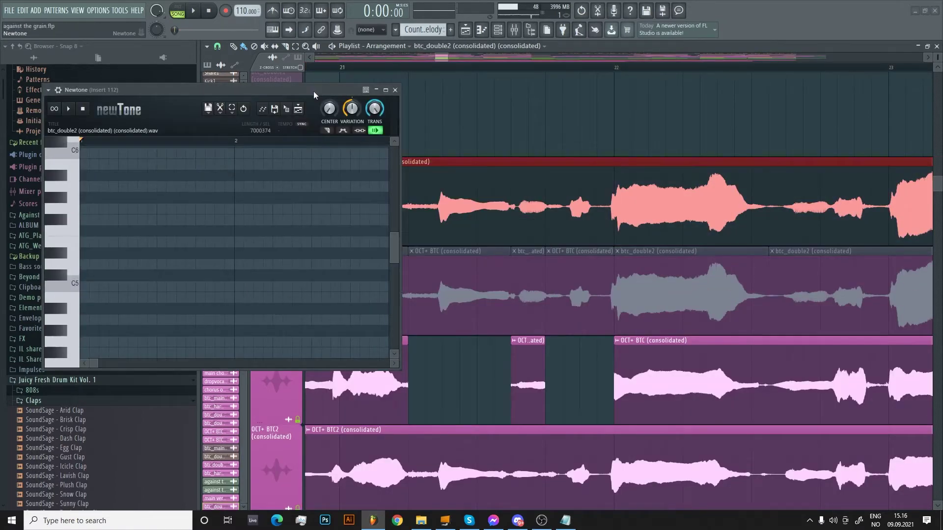
Move and scroll around the Newtone pitch grid, then show the Mixer with F9.
left_click_drag(314, 90, 507, 139)
scroll(509, 284, "down", 3)
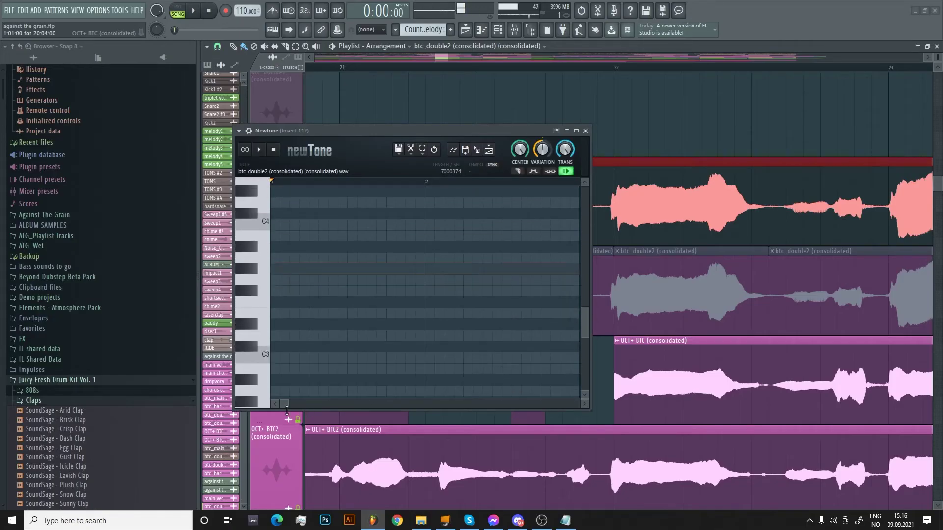
left_click_drag(290, 404, 352, 410)
scroll(334, 365, "up", 3)
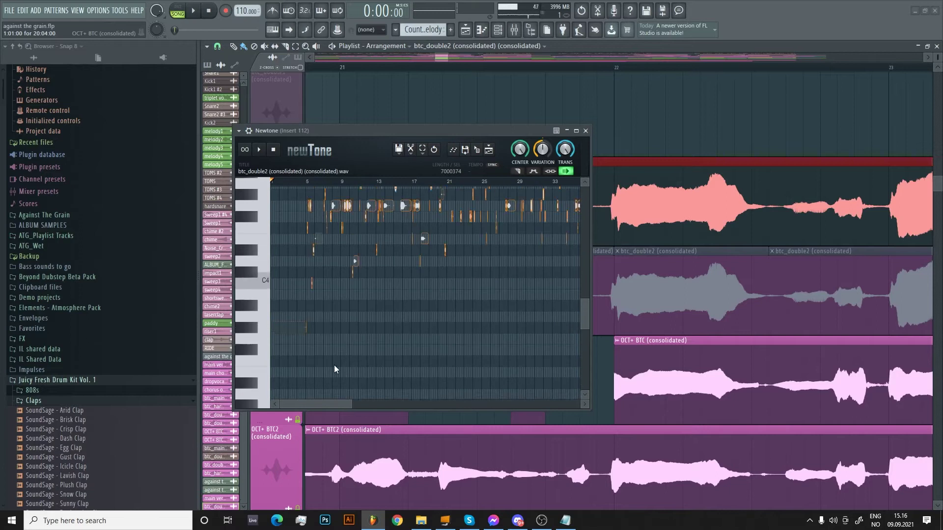
scroll(326, 320, "up", 3)
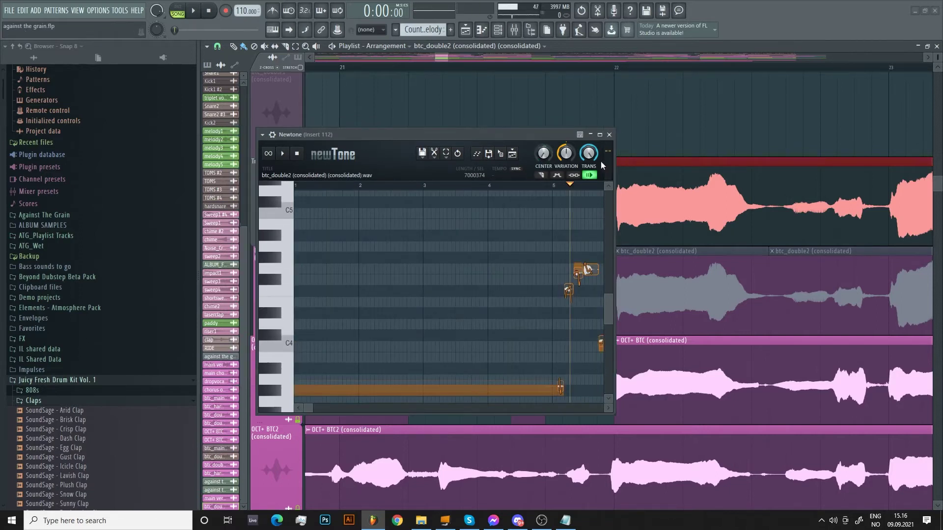
mouse_move(506, 161)
left_mouse_down()
mouse_move(737, 206)
mouse_move(803, 189)
left_mouse_up()
key("F9")
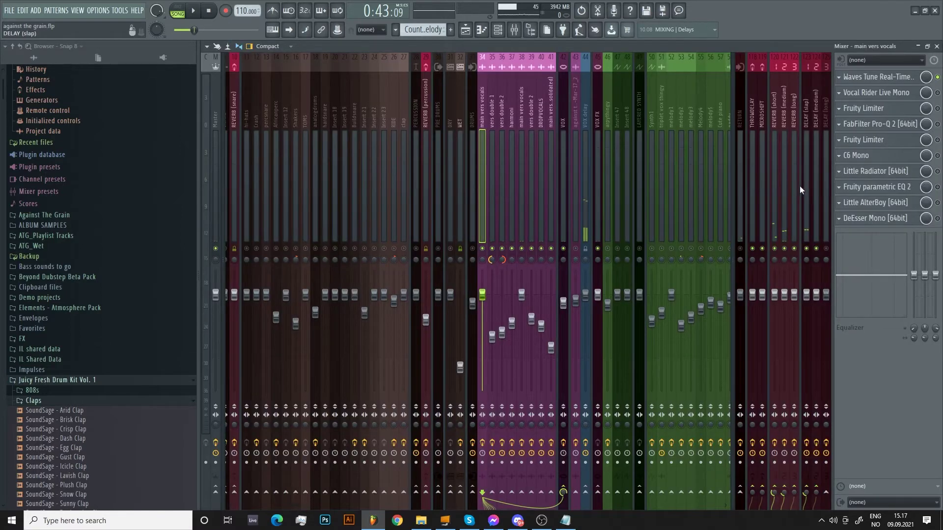
Play main vers vocals through Waves Tune Real-Time, then close it and open Vocal Rider Live Mono.
left_click(871, 77)
key("space")
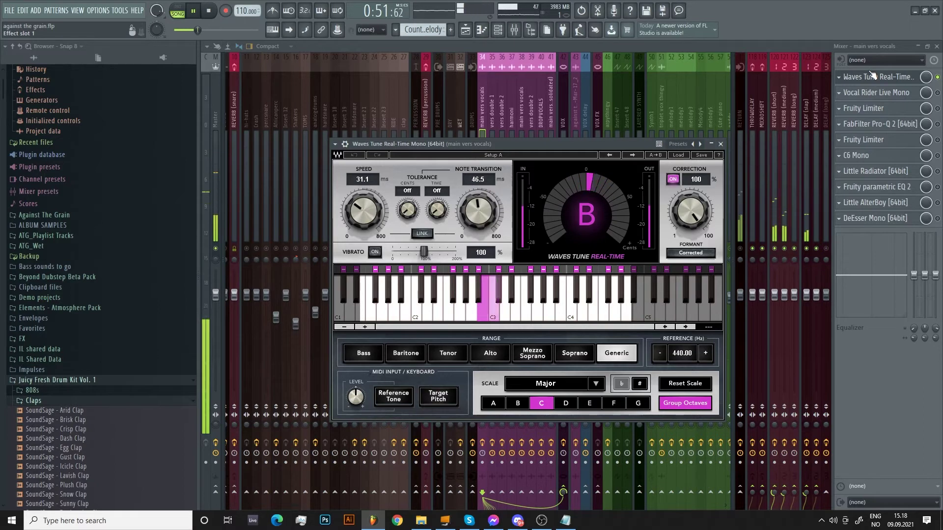
left_click(936, 79)
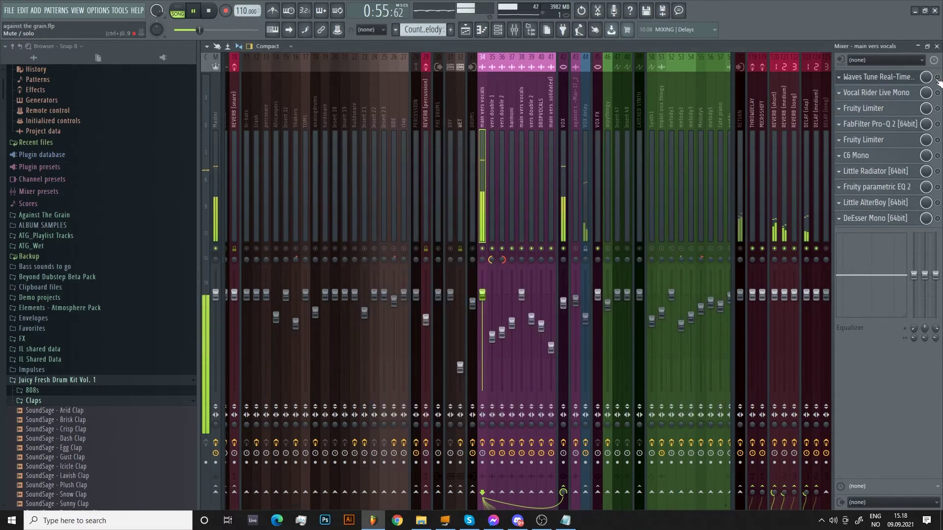
left_click(903, 79)
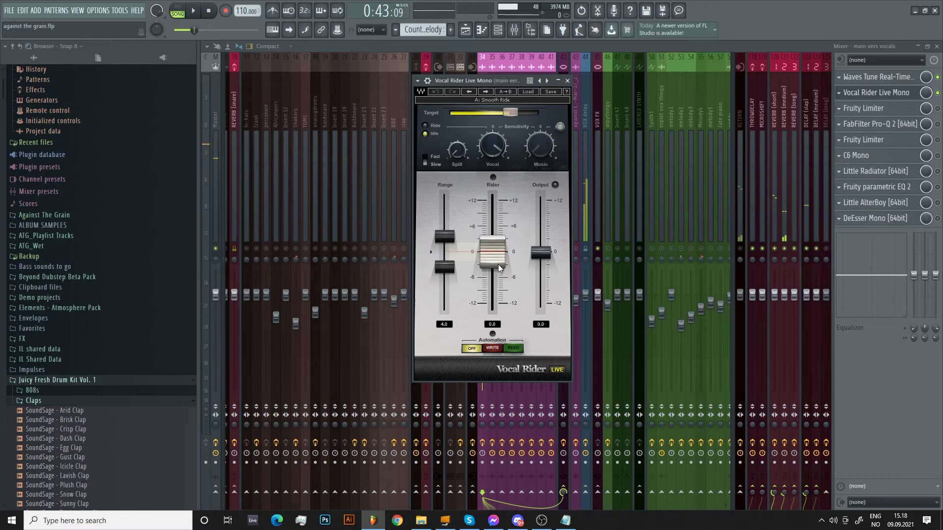
Play main vers vocals with Vocal Rider Live Mono open to hear it ride the level.
key("space")
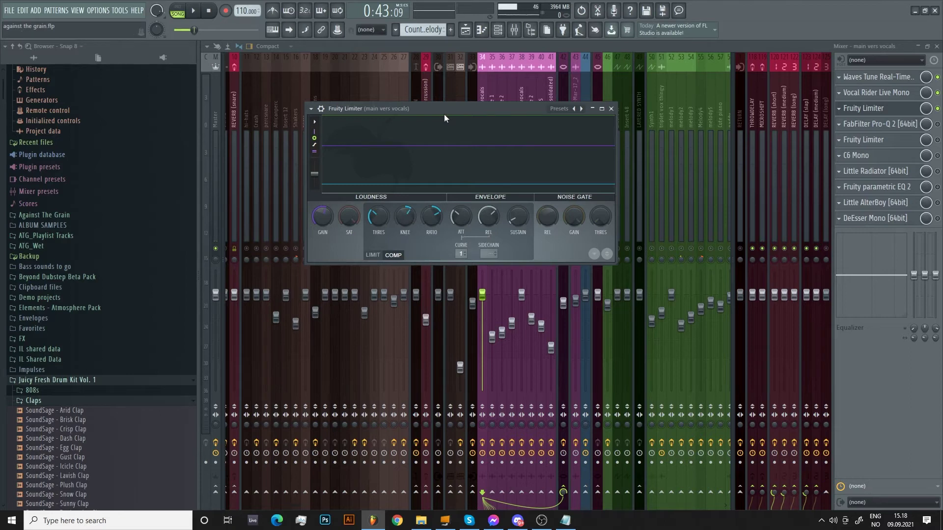
Start playback with the first Fruity Limiter open on main vers vocals.
key("space")
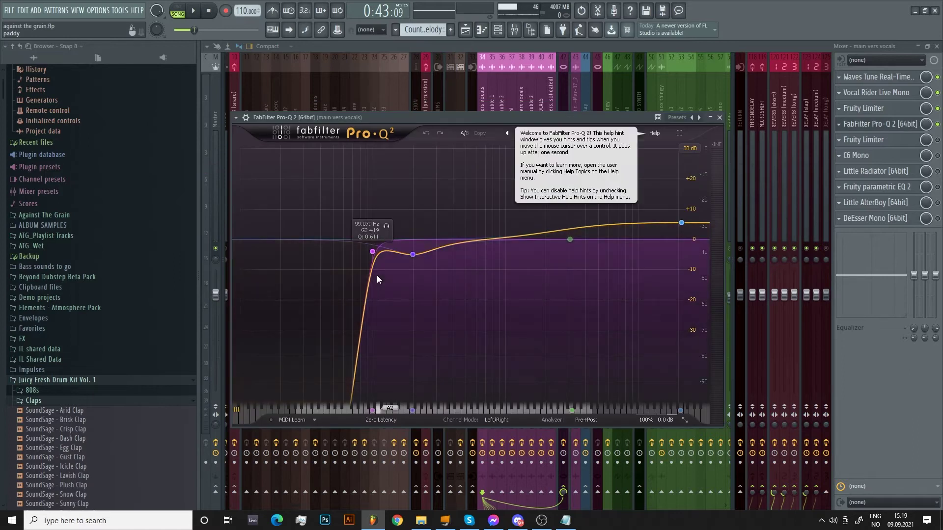
Drop the Pro-Q 2 low cut from 99 Hz to about 81 Hz, select the high band, and play.
left_click_drag(378, 279, 374, 255)
left_click(413, 255)
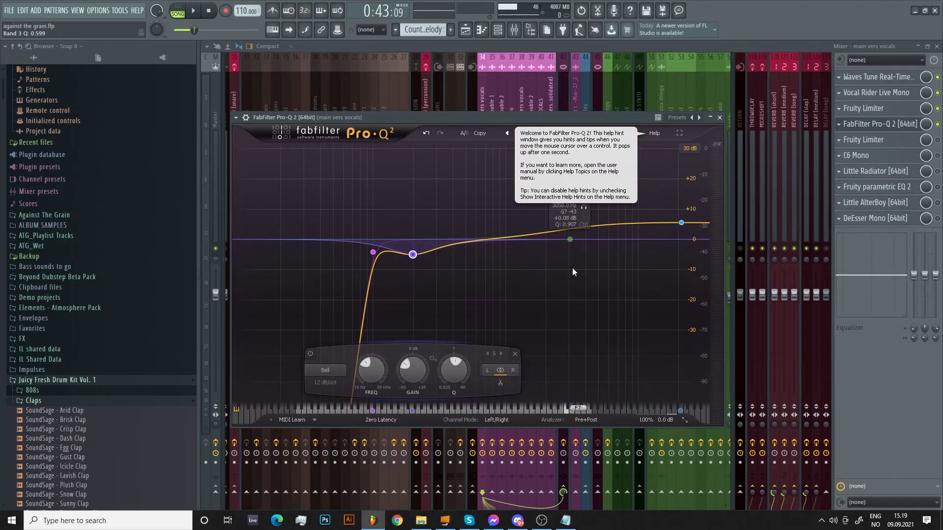
left_click(680, 224)
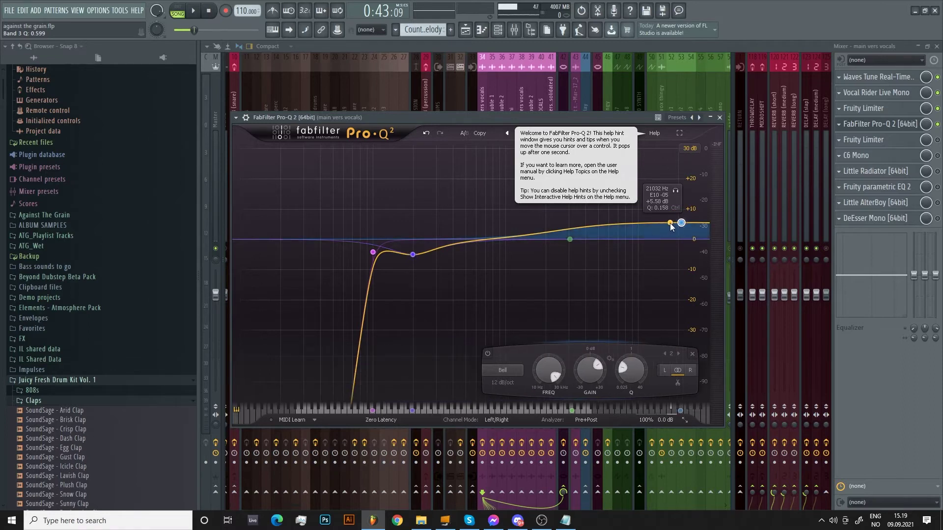
key("space")
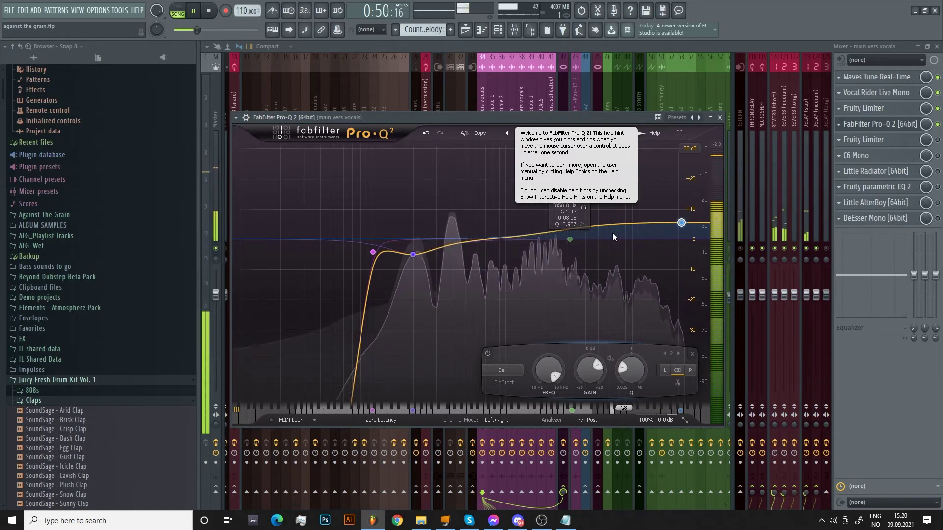
Close Pro-Q 2 and play main vers vocals through the second Fruity Limiter.
key("space")
left_click(879, 123)
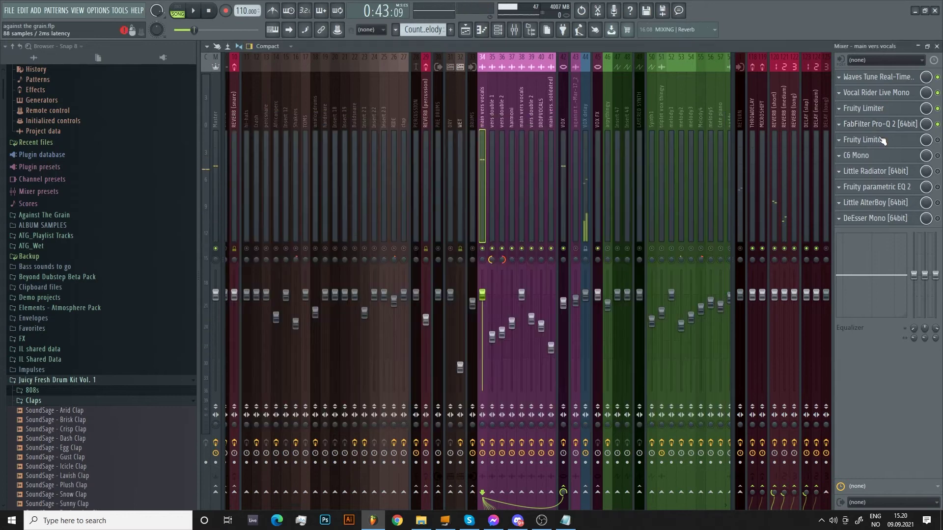
left_click(882, 141)
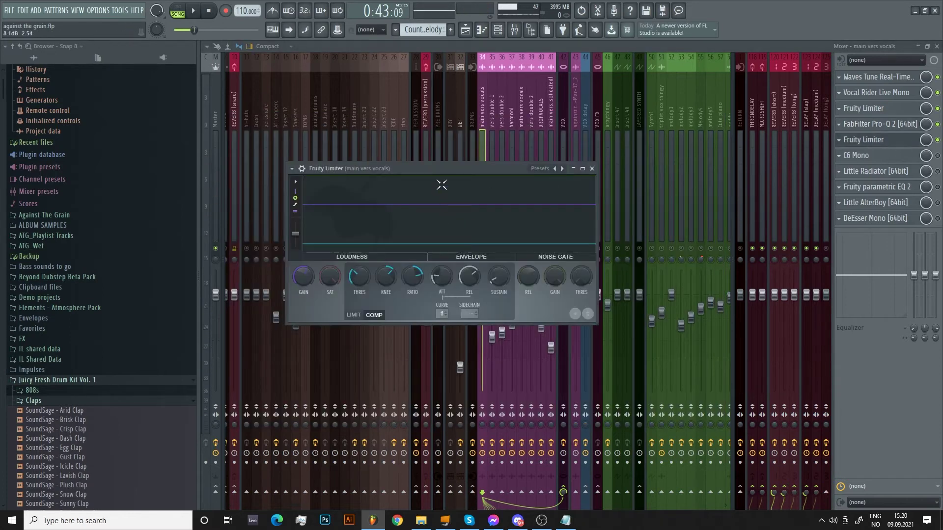
left_click_drag(441, 185, 496, 179)
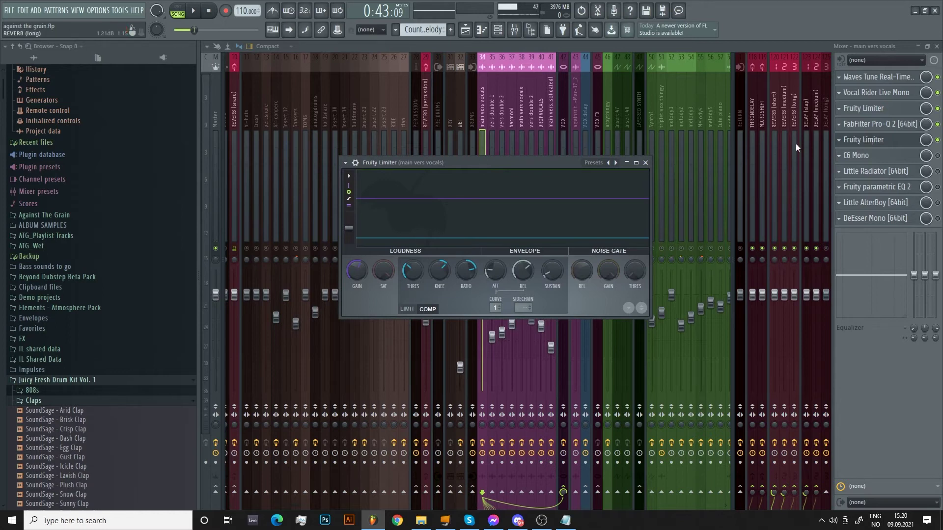
key("space")
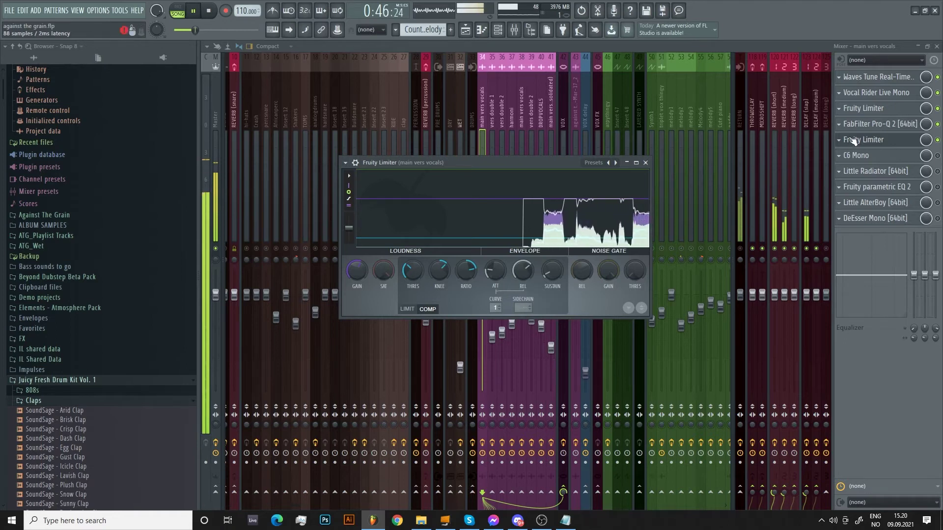
key("space")
left_click(864, 155)
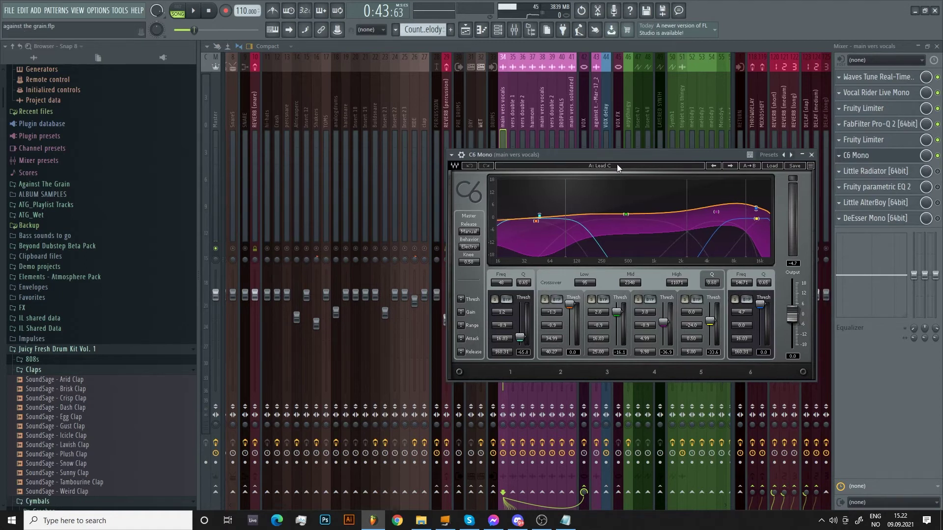
Move the C6 Mono window left and play the vocal through its Lead C preset.
left_click_drag(617, 164, 558, 156)
key("space")
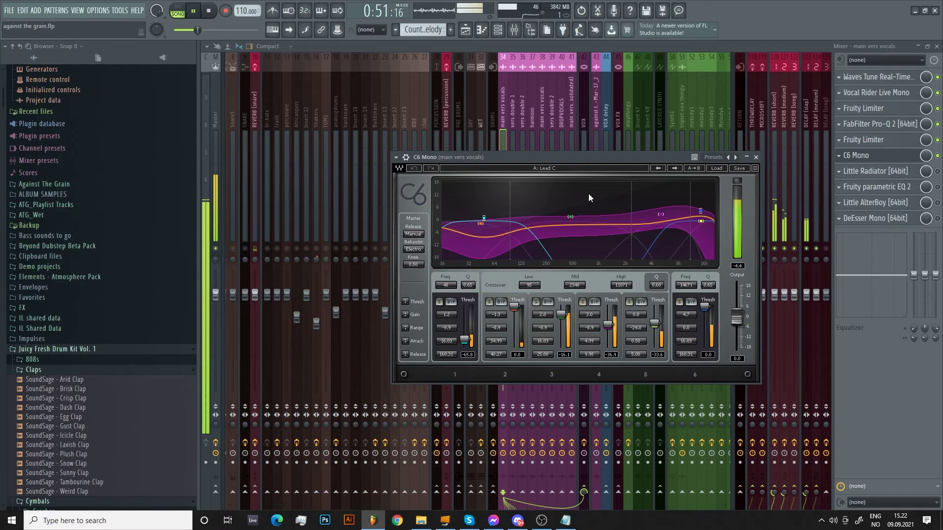
key("space")
Play the vocal through Little Radiator, then open Fruity parametric EQ 2 and Little AlterBoy.
left_click(875, 171)
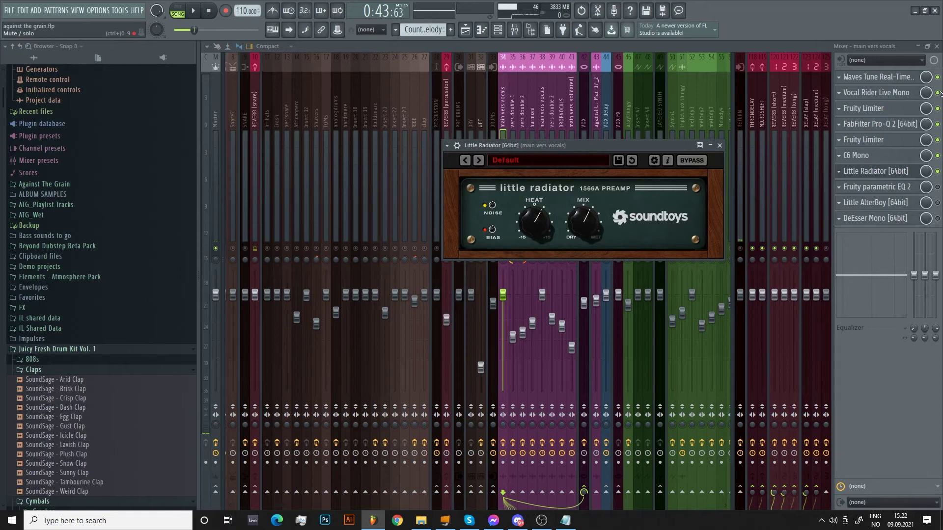
key("space")
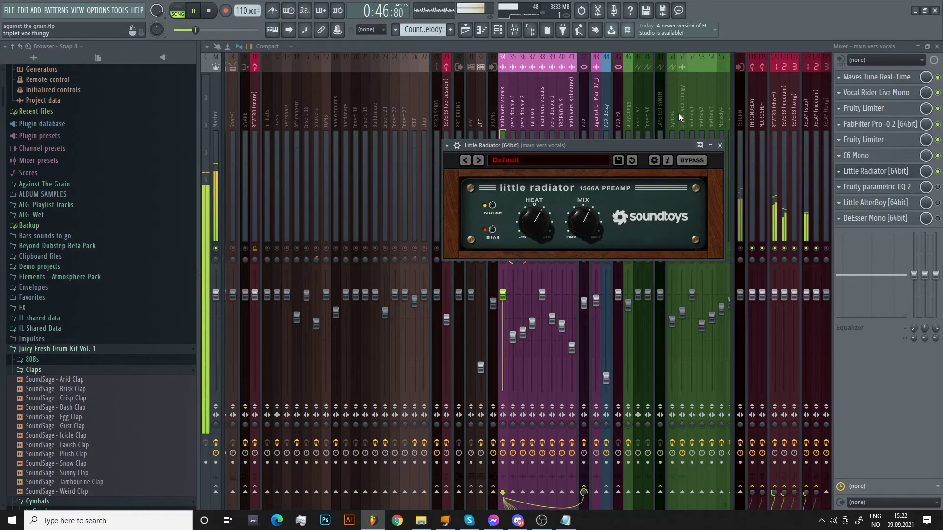
key("space")
left_click(876, 186)
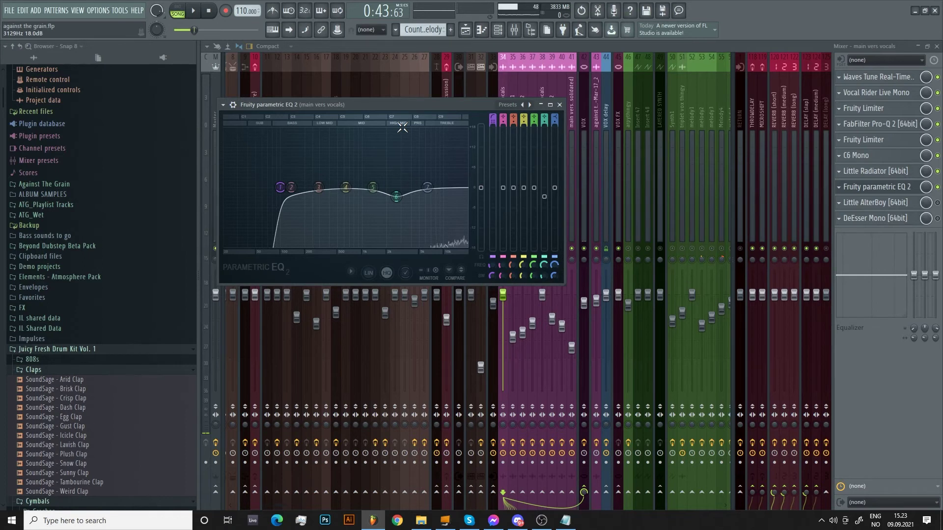
left_click(875, 203)
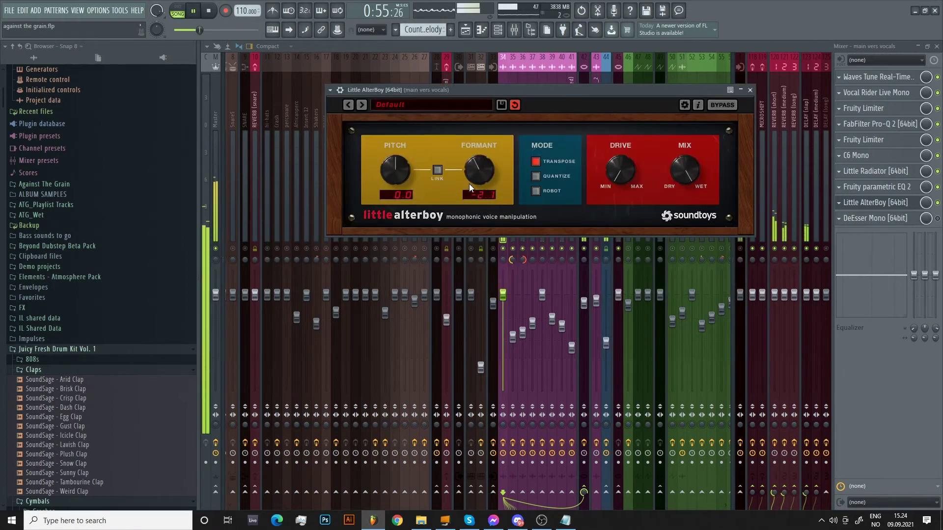
Lower the main vocal's Little AlterBoy Formant knob to -6.1 while it plays.
scroll(490, 171, "down", 5)
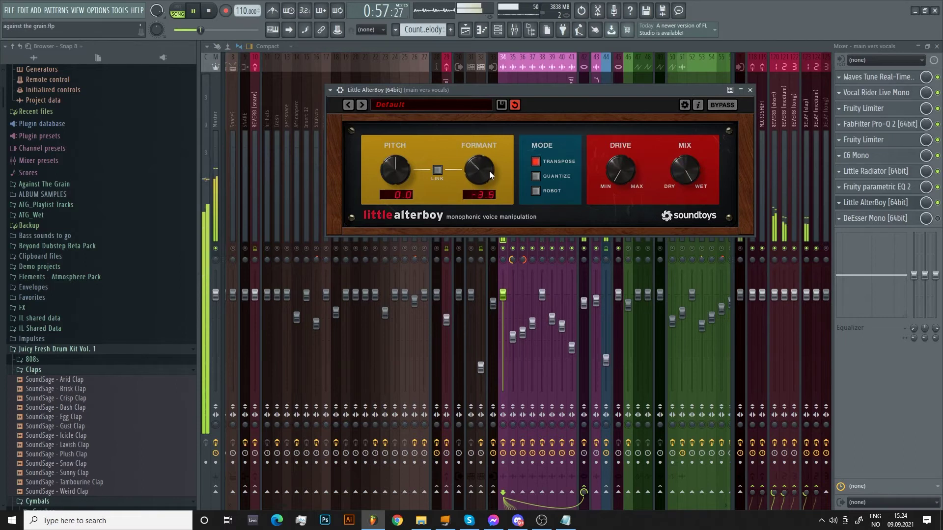
scroll(489, 171, "down", 9)
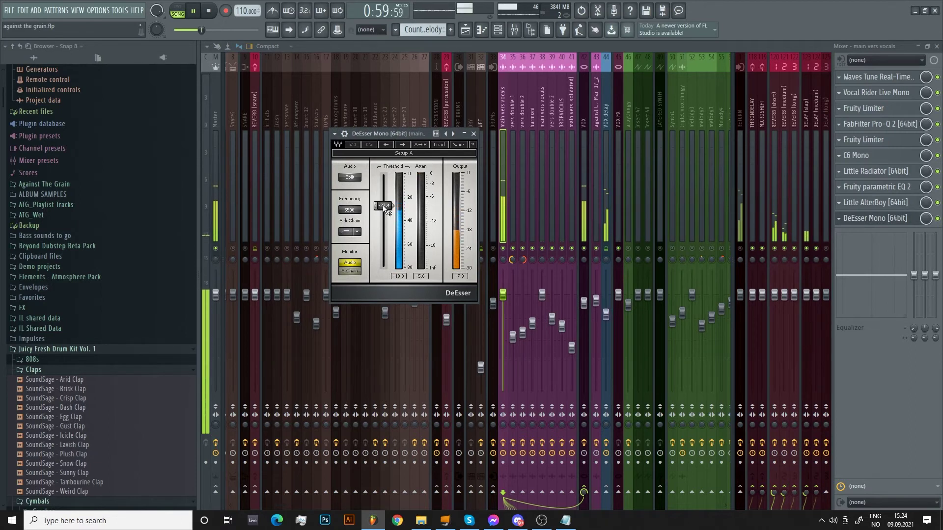
Stop playback and close the DeEsser Mono window.
key("space")
key("Escape")
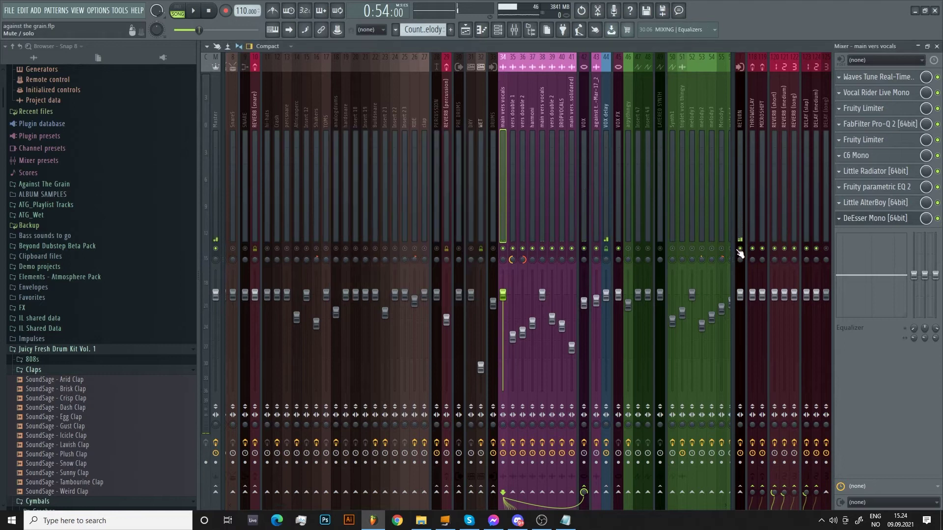
Select the VOX delay channel and inspect its CamelCrusher plugin.
left_click(777, 118)
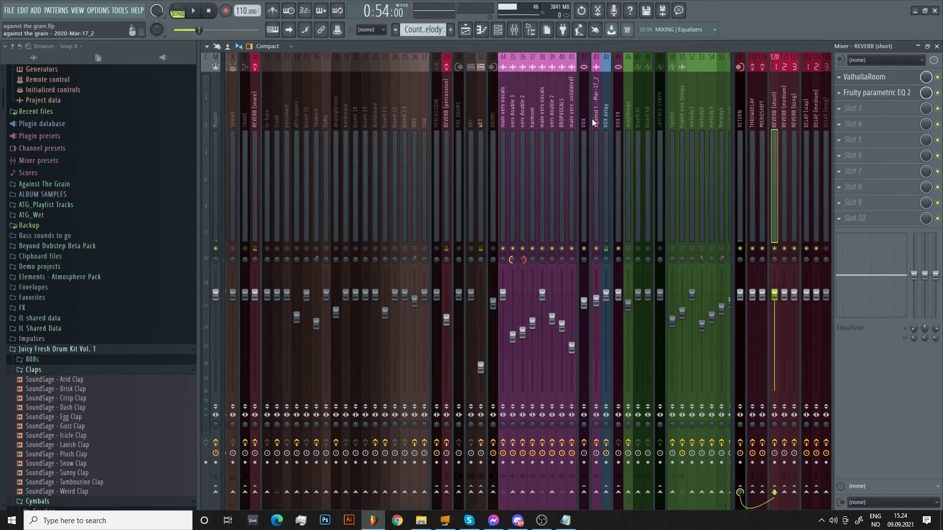
left_click(605, 117)
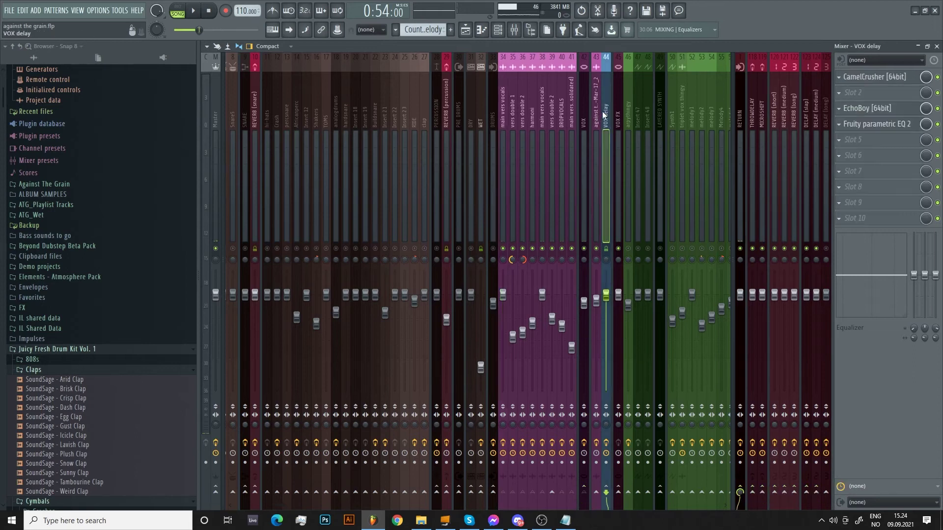
left_click(867, 80)
left_click_drag(348, 140, 514, 127)
left_click(891, 78)
Audition the VOX delay EchoBoy and Fruity Parametric EQ 2 against the playing song.
left_click(884, 113)
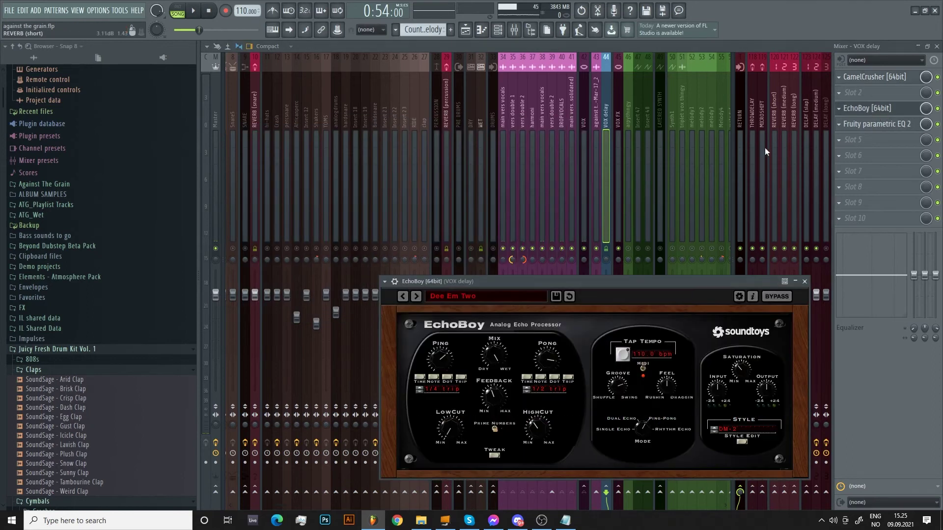
left_click(881, 129)
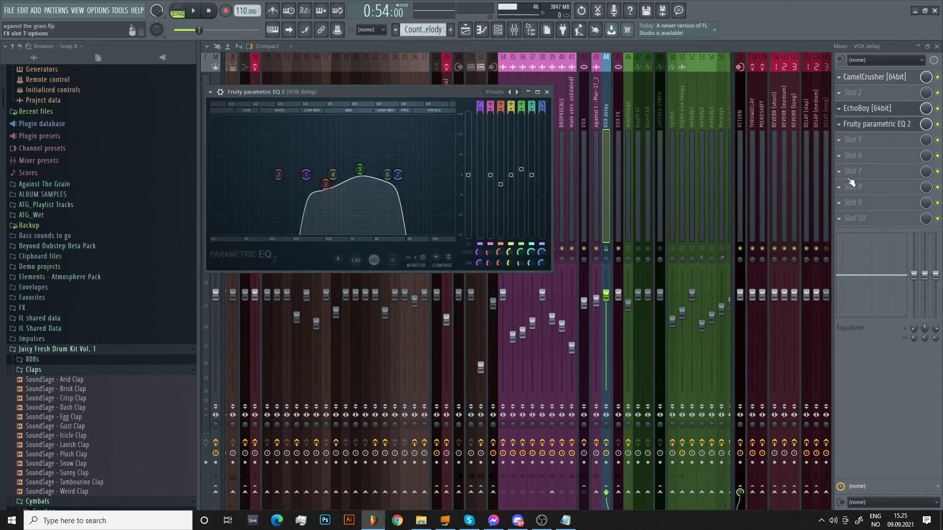
left_click_drag(370, 89, 466, 100)
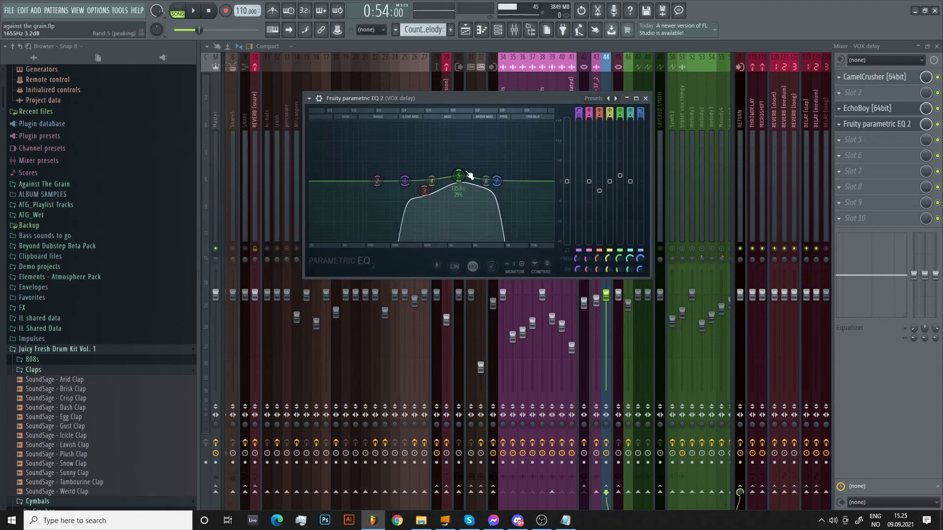
key("space")
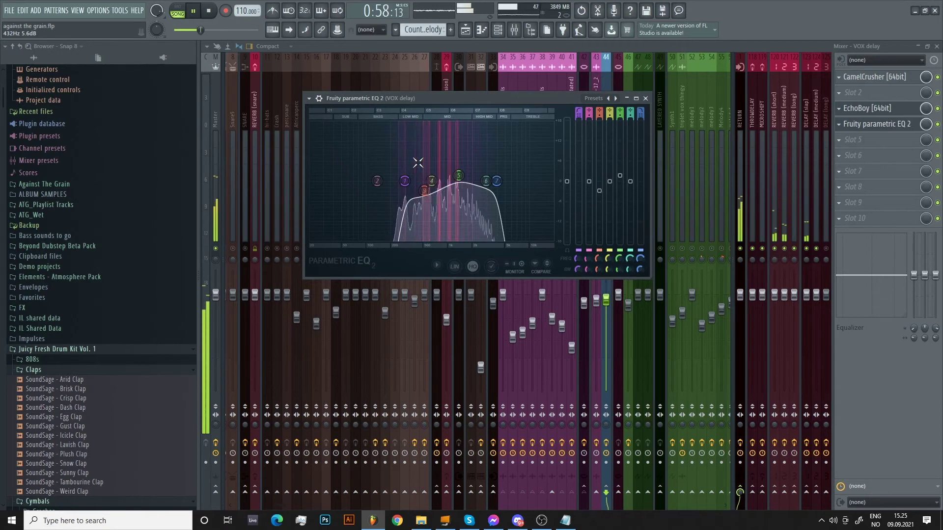
key("space")
Ride the VOX delay fader by ear during playback, then open VOX's Fruity Peak Controller.
left_click(645, 98)
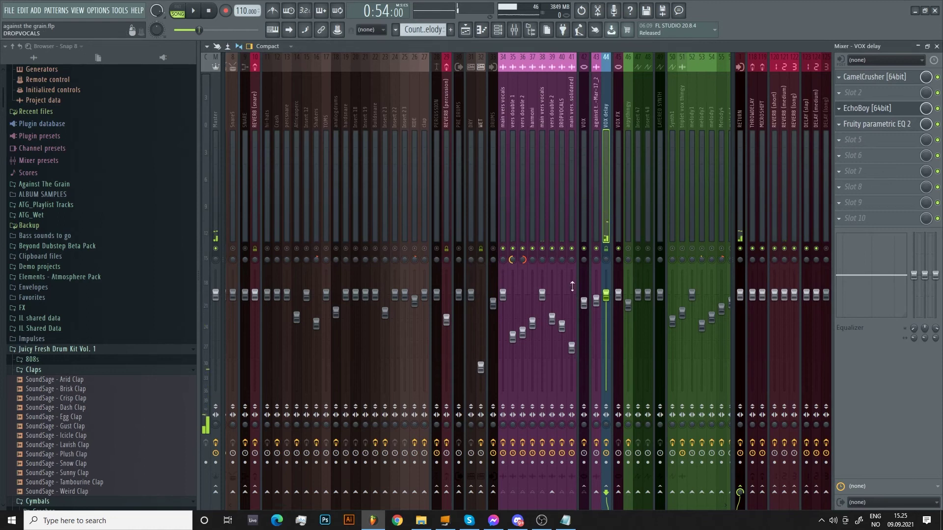
key("space")
left_click_drag(606, 295, 609, 310)
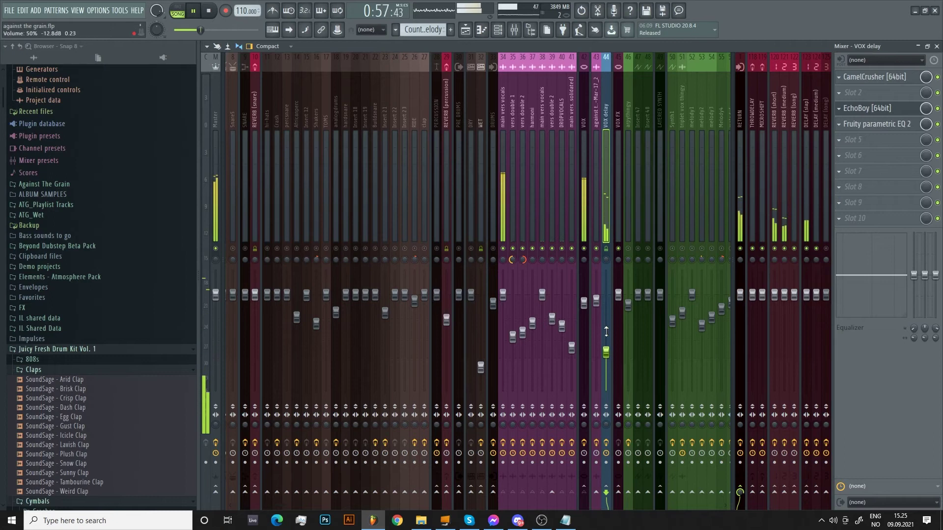
left_click_drag(606, 327, 607, 313)
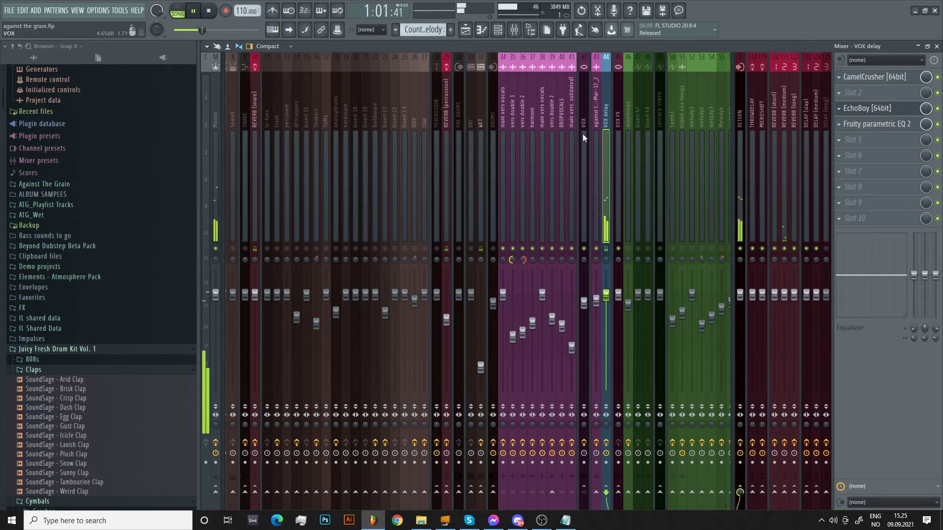
key("space")
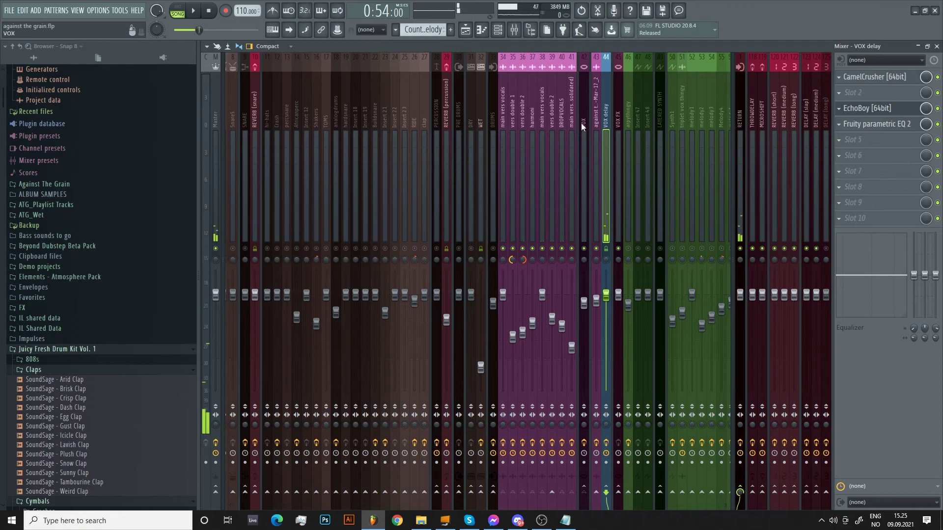
left_click(581, 123)
left_click(896, 224)
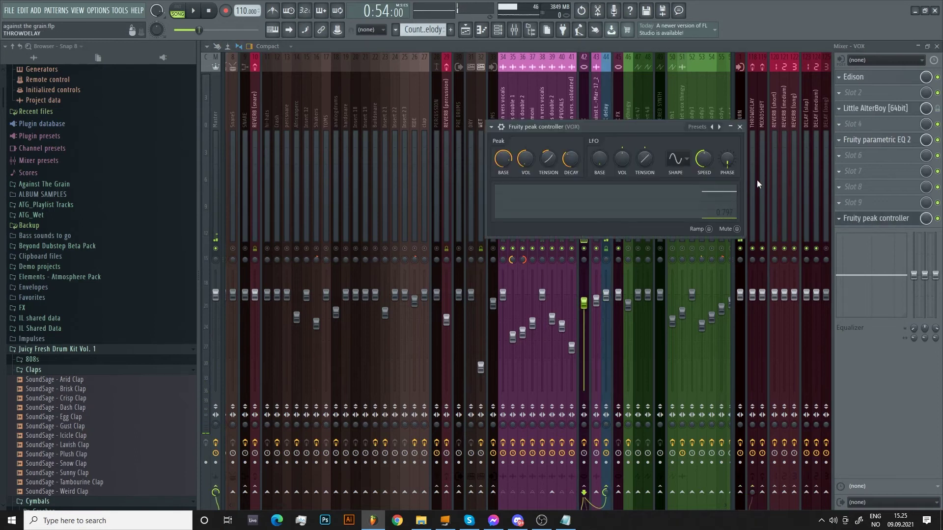
Link the VOX delay volume to the Peak ctrl - Peak controller.
left_click(741, 124)
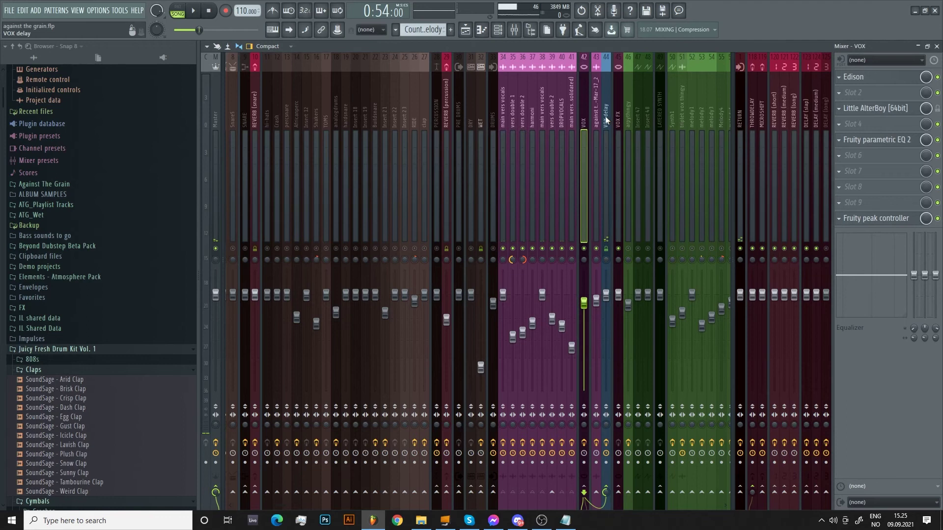
right_click(607, 298)
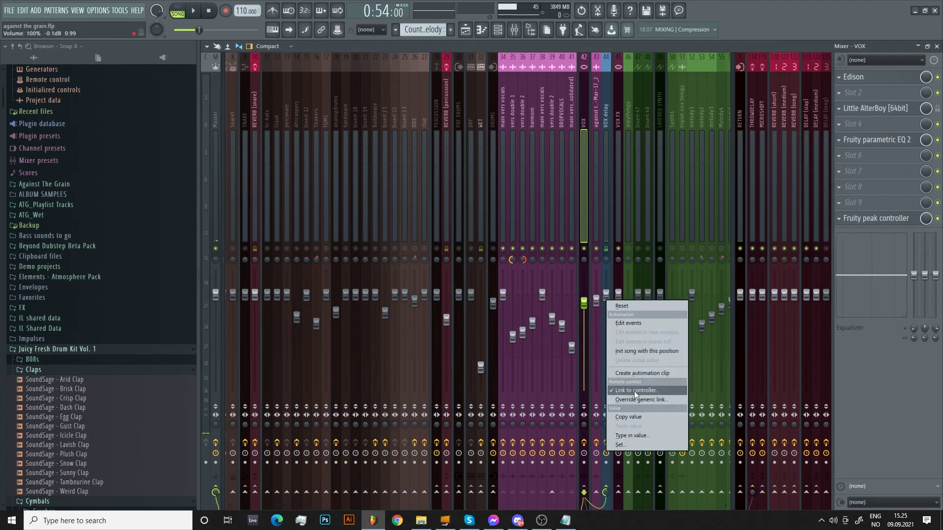
left_click(635, 391)
left_click(455, 246)
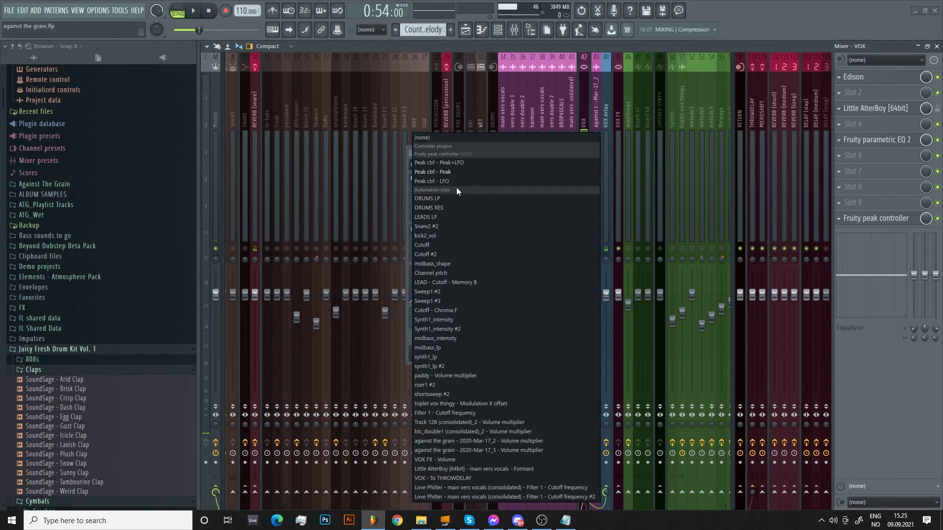
left_click(459, 170)
left_click(531, 353)
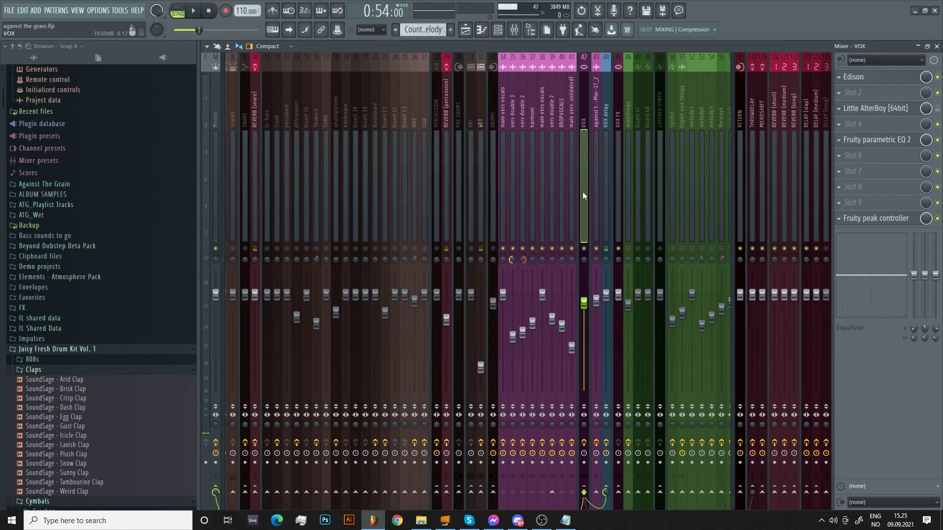
Review the peak controller's ducking settings, then select the RETURN channel.
left_click(841, 222)
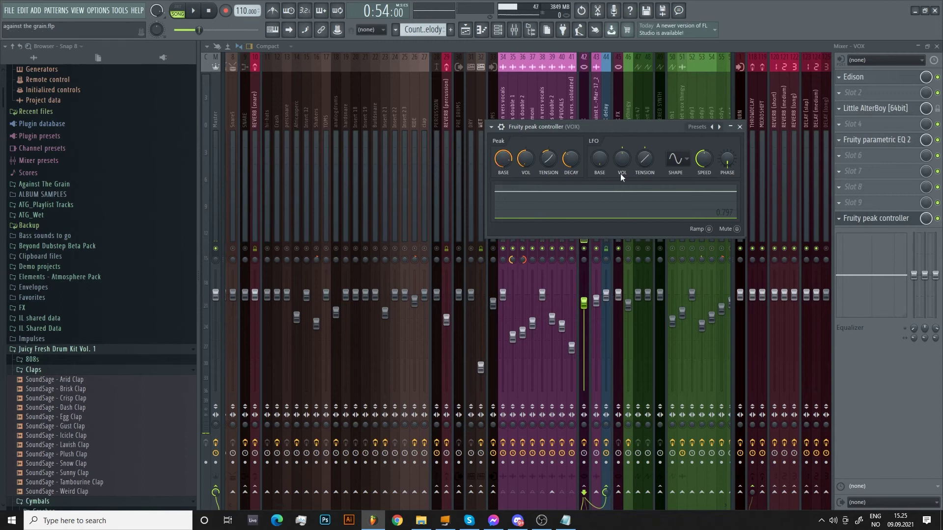
left_click_drag(613, 131, 407, 163)
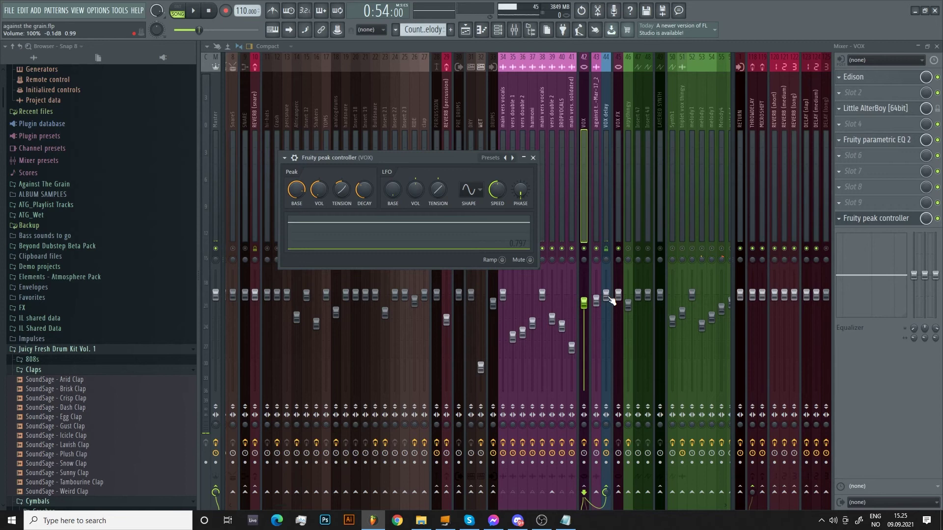
left_click(742, 74)
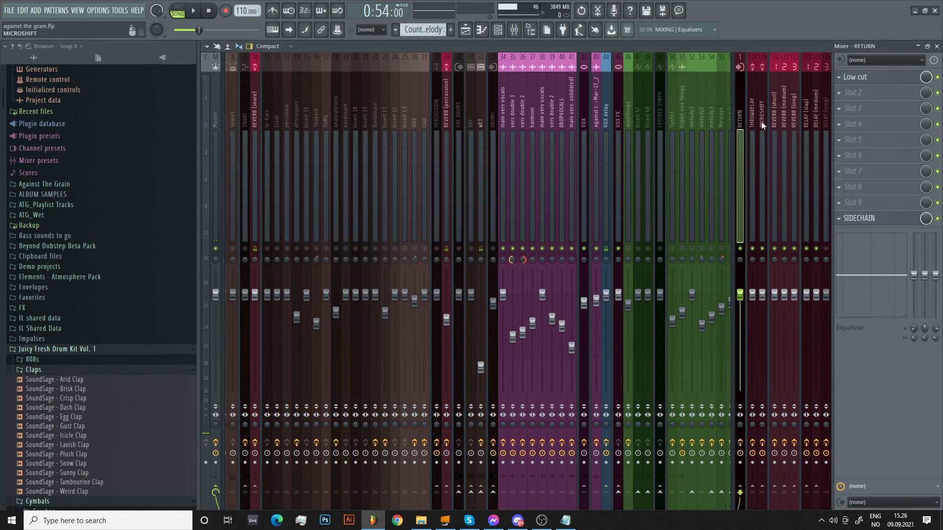
left_click(870, 77)
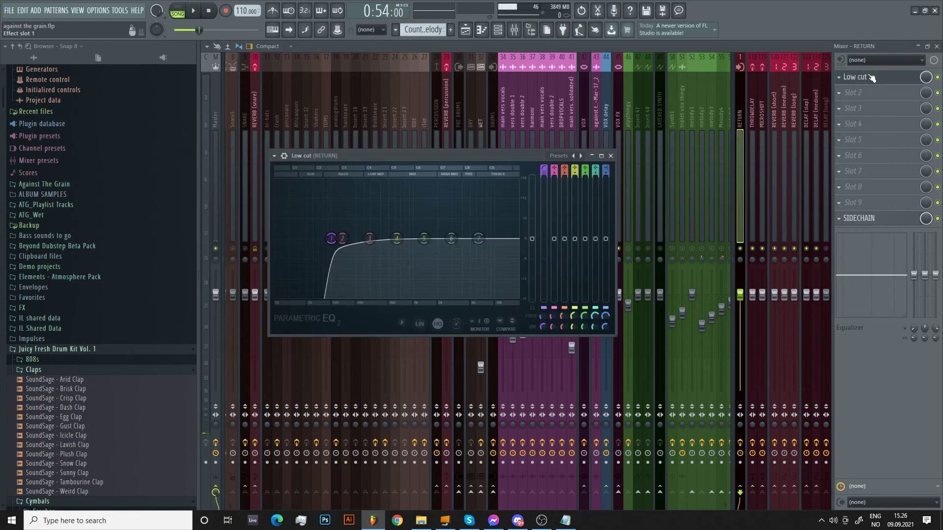
left_click(885, 218)
left_click(885, 218)
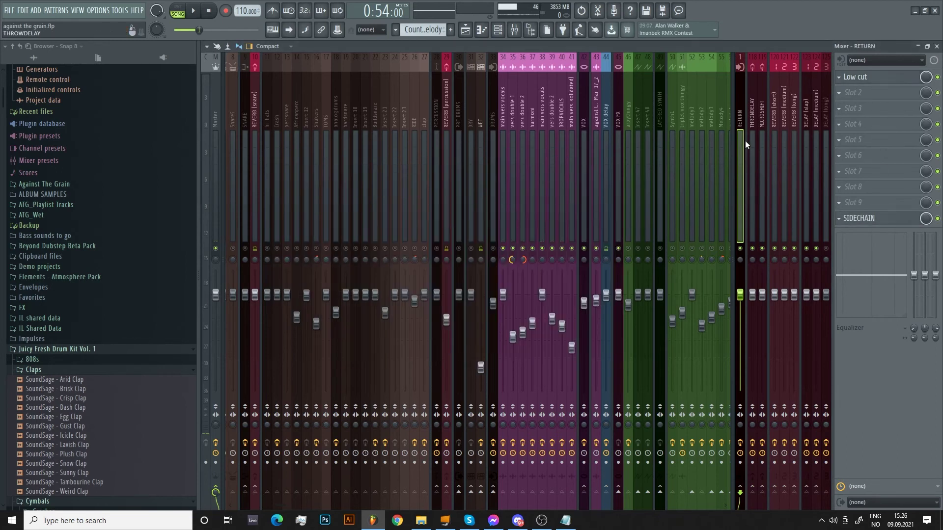
key("F5")
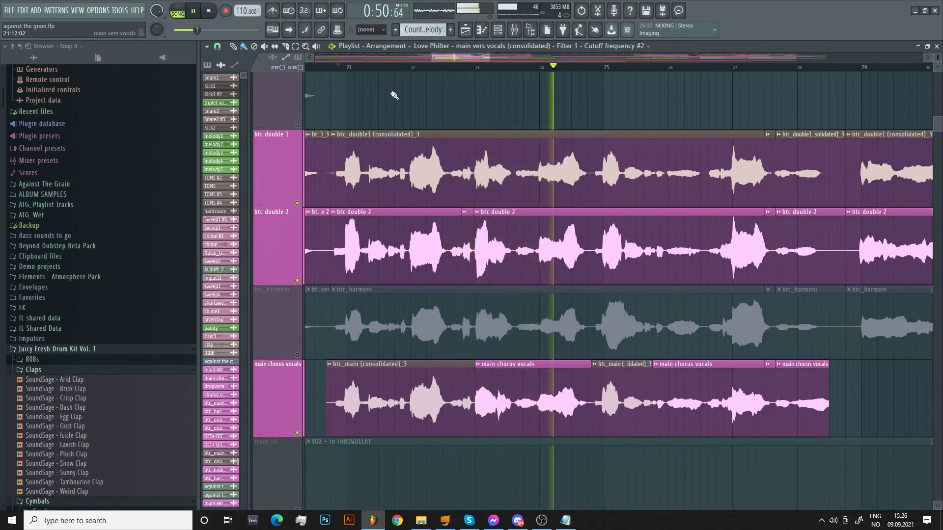
Zoom in and slip the btc_double1 audio earlier to align it with the other takes.
key("space")
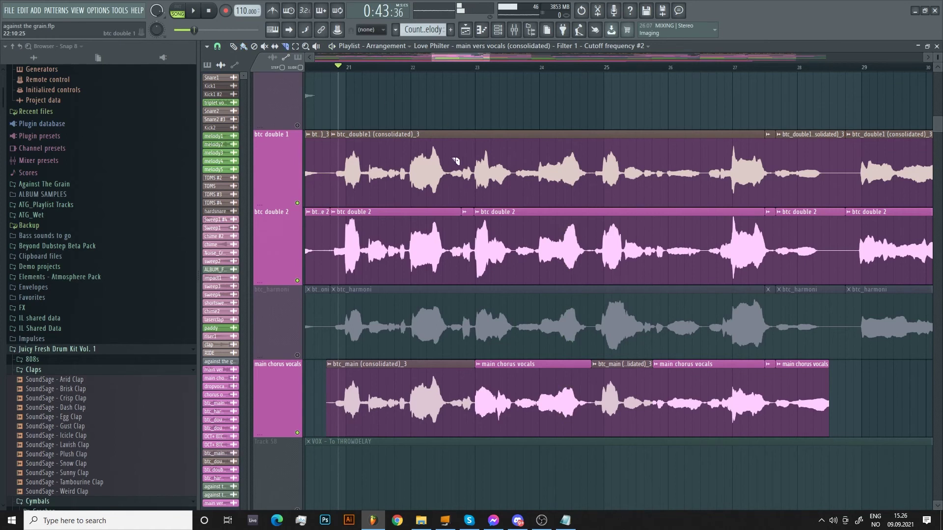
scroll(455, 161, "up", 5)
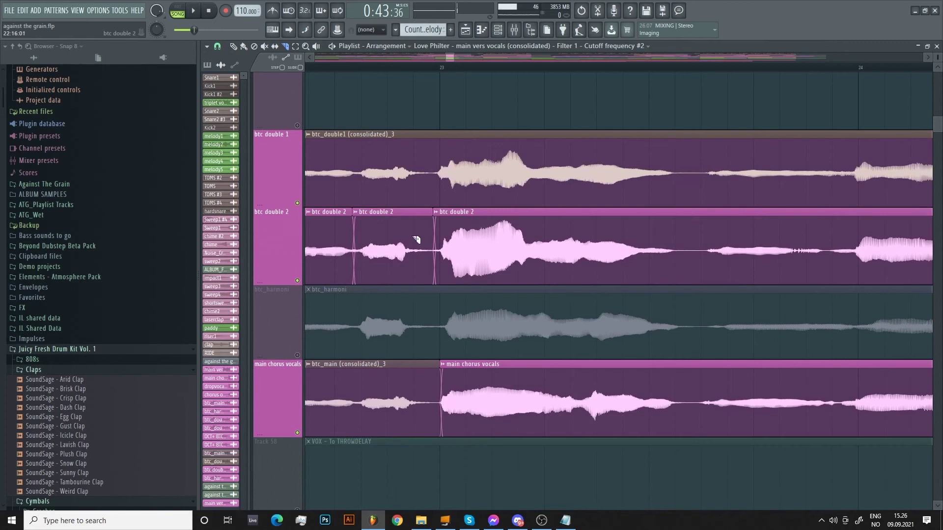
scroll(382, 252, "up", 3)
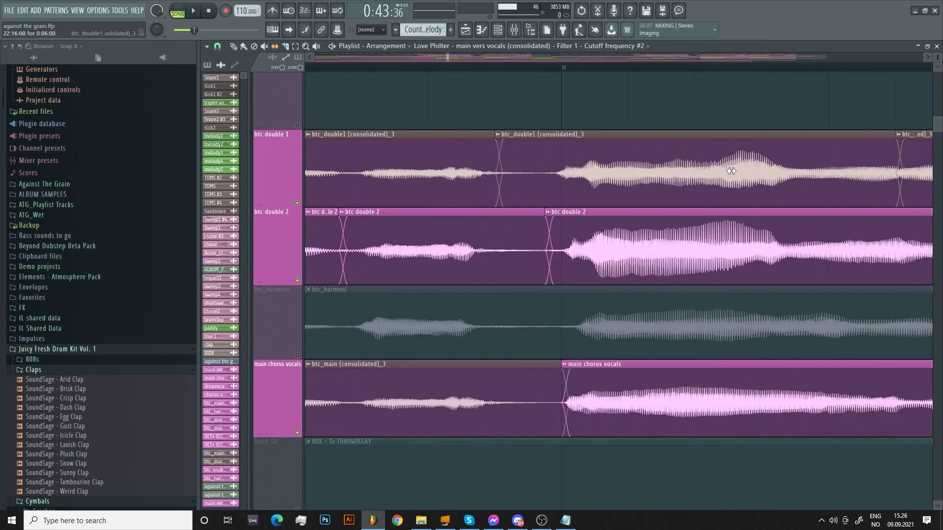
left_click_drag(731, 171, 694, 183)
scroll(688, 194, "down", 4)
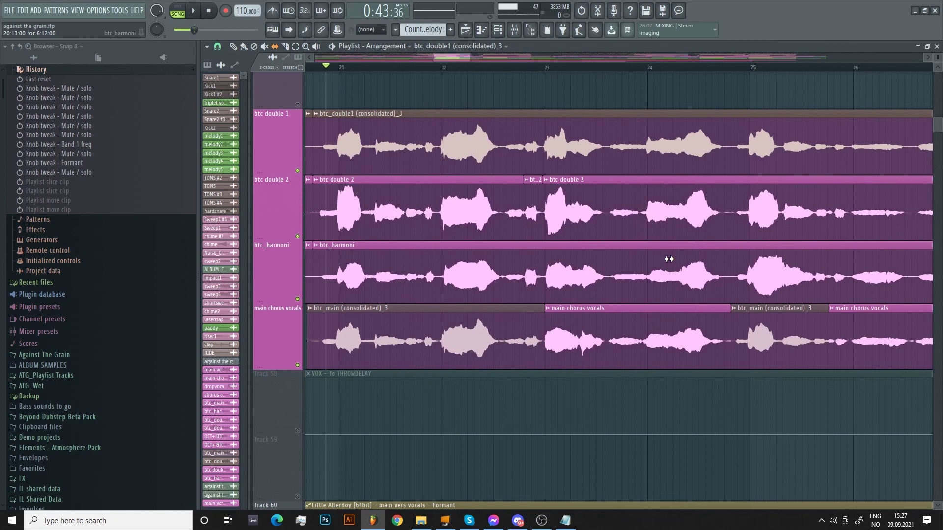
Play back the aligned doubles, panning through the tracks to check their timing.
key("space")
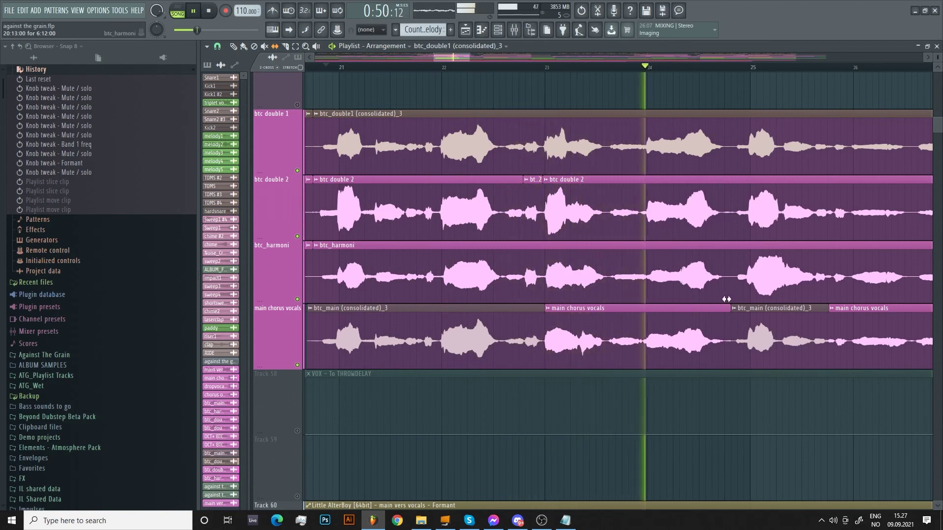
left_click_drag(739, 301, 702, 338)
scroll(702, 338, "down", 2)
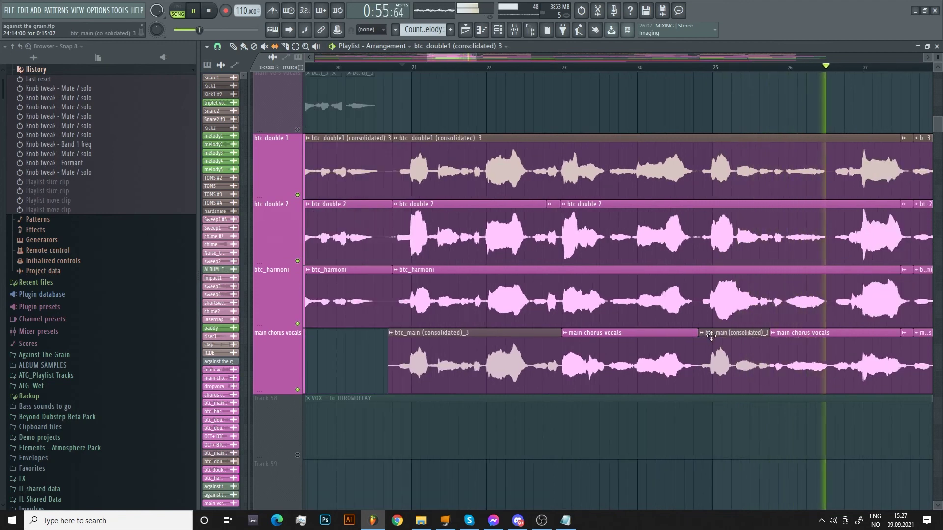
key("space")
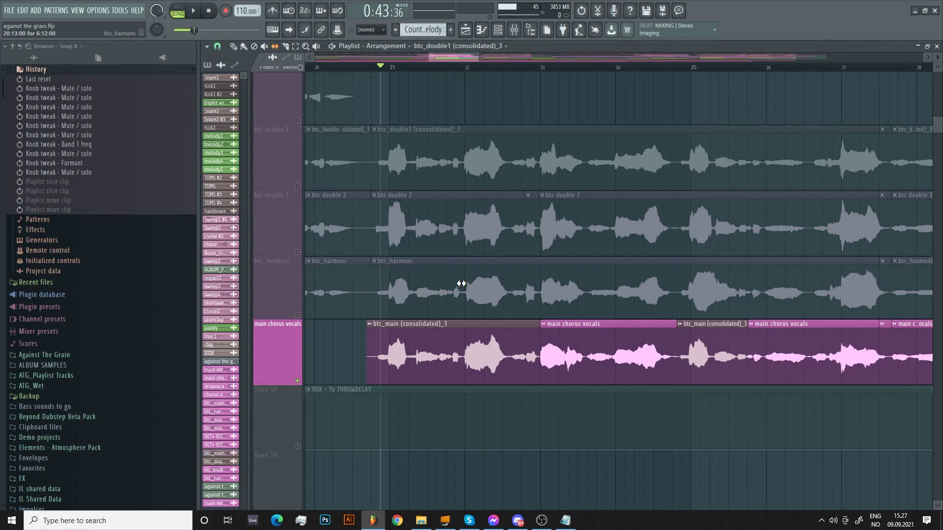
Play the stacked chorus vocals from bar 21 to confirm the doubles sit in time.
key("space")
scroll(604, 227, "down", 2)
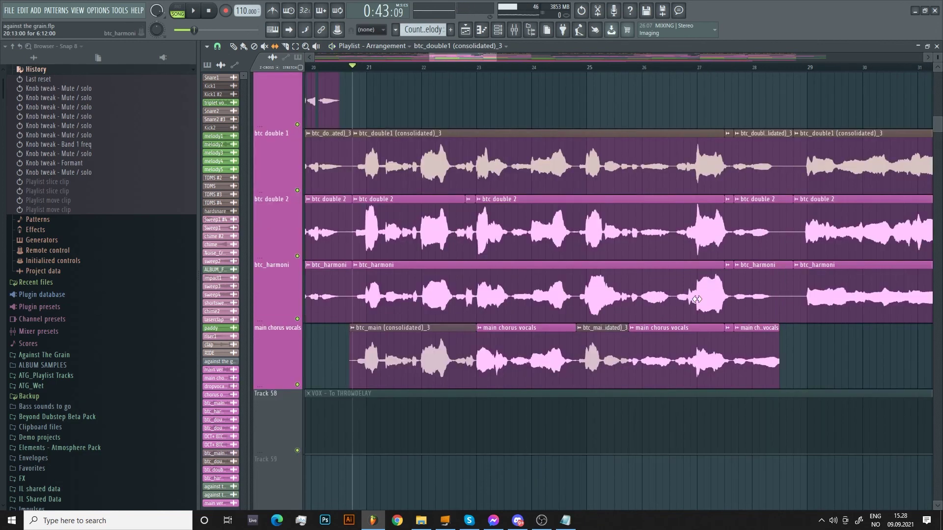
key("space")
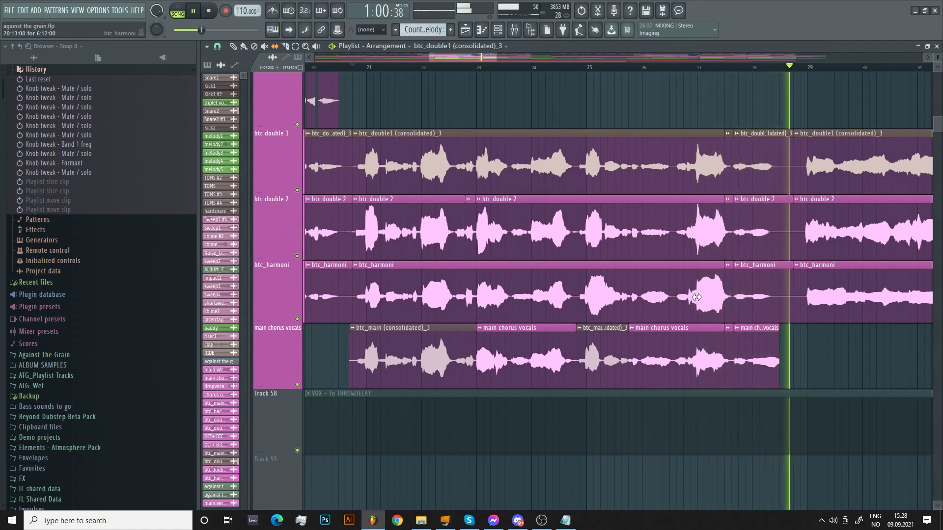
key("space")
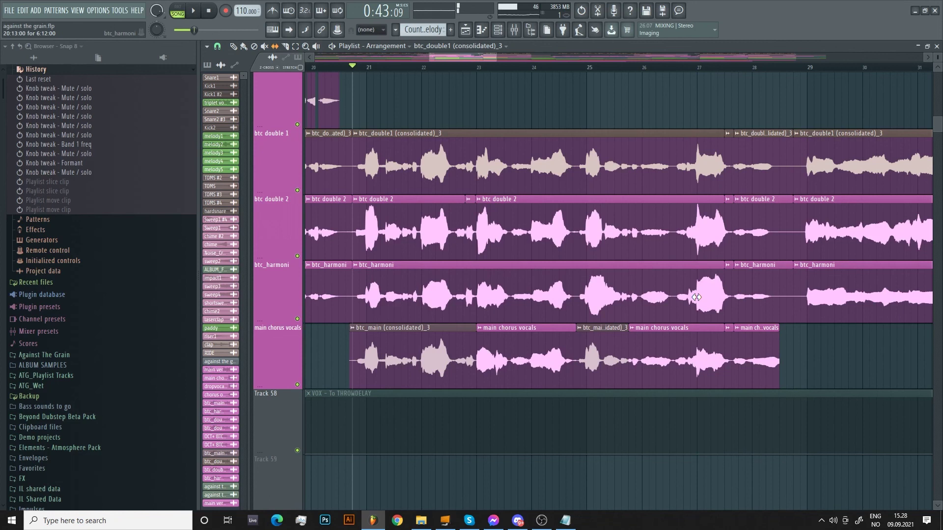